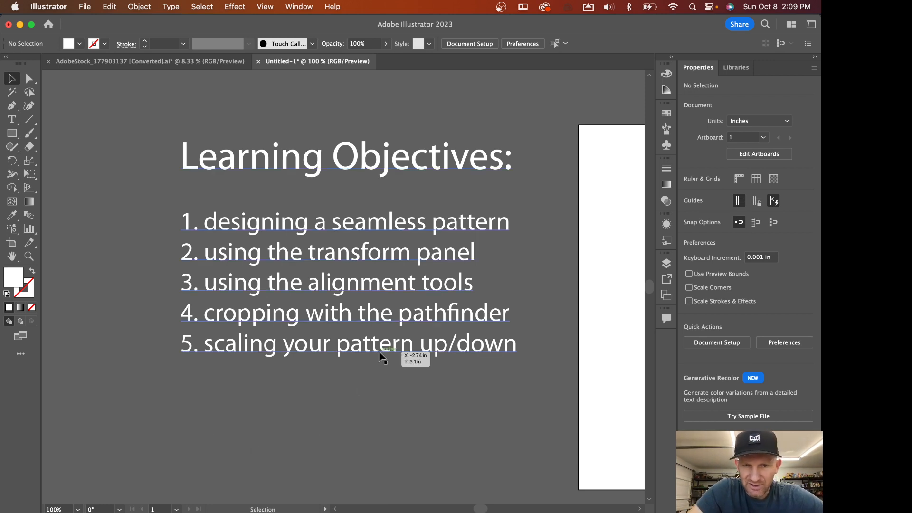
# Step: Place a copy of the artwork's large sugar skull across the artboard's top edge, centred at about X 2.5 in, Y 0.14 in
pyautogui.press('space')
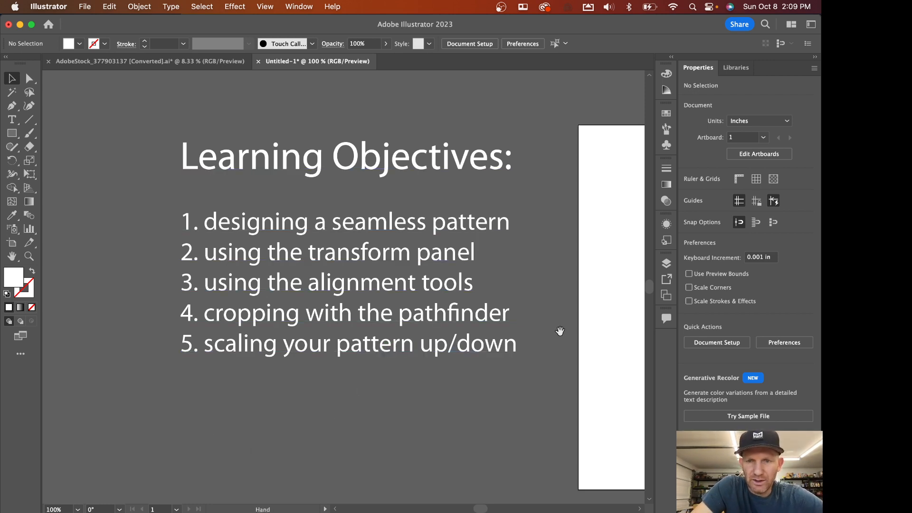
pyautogui.moveTo(599, 330); pyautogui.dragTo(37, 319)
pyautogui.moveTo(585, 275); pyautogui.dragTo(159, 282)
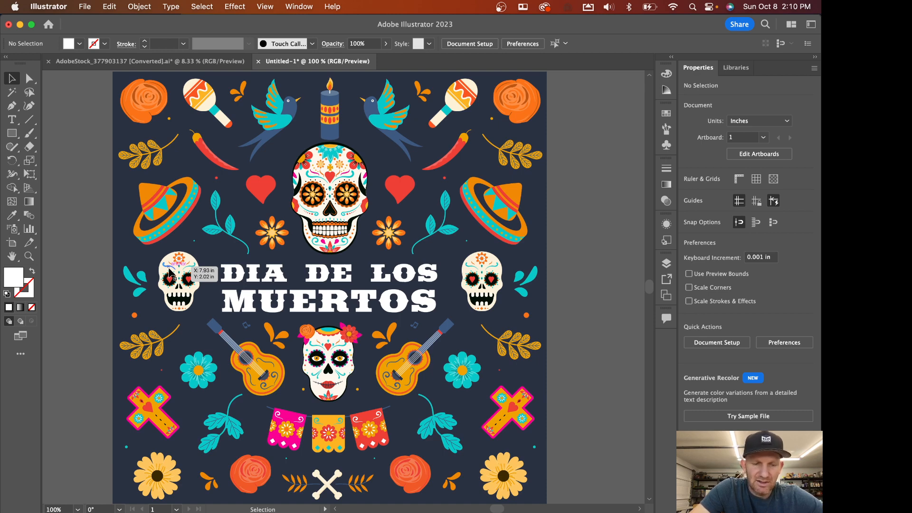
pyautogui.scroll(2, 170, 271)
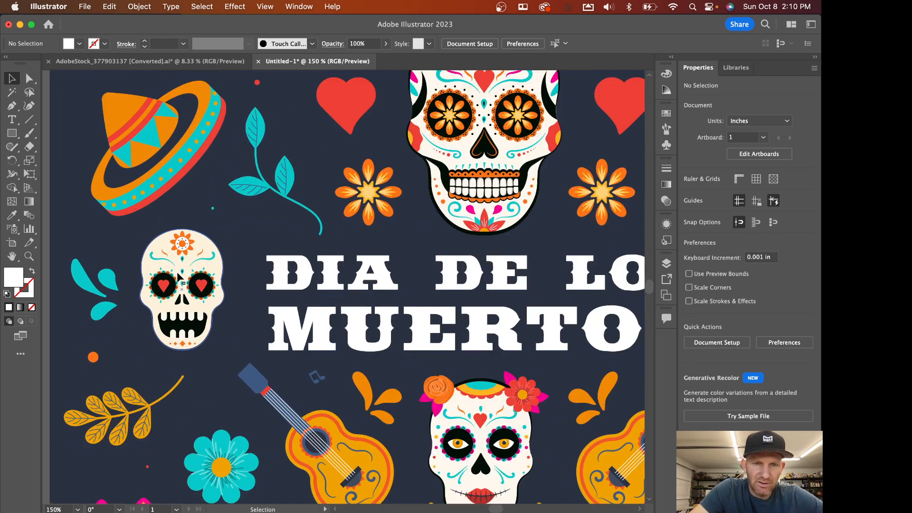
pyautogui.scroll(-4, 169, 272)
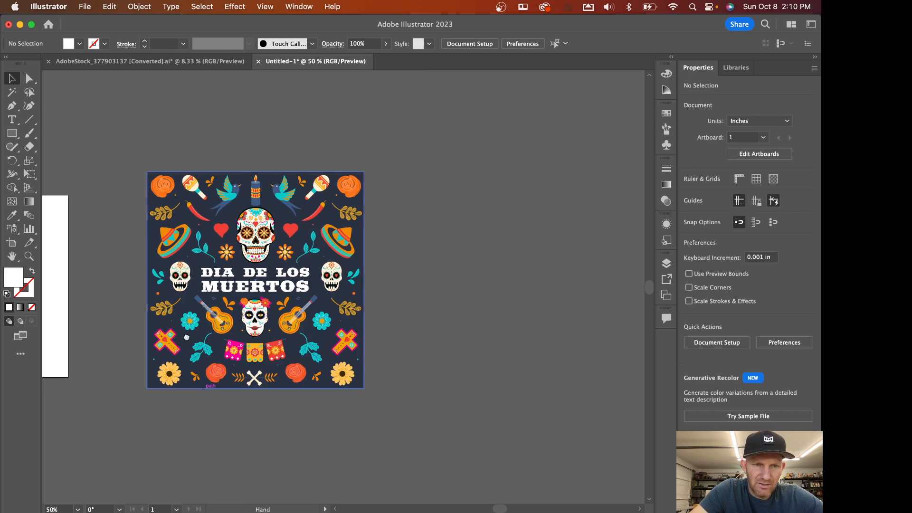
pyautogui.moveTo(173, 335); pyautogui.dragTo(432, 339)
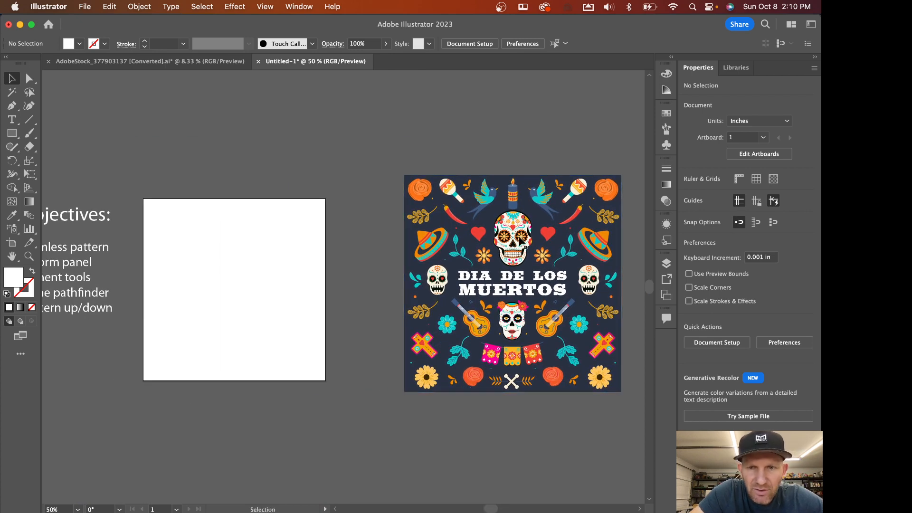
pyautogui.click(522, 237)
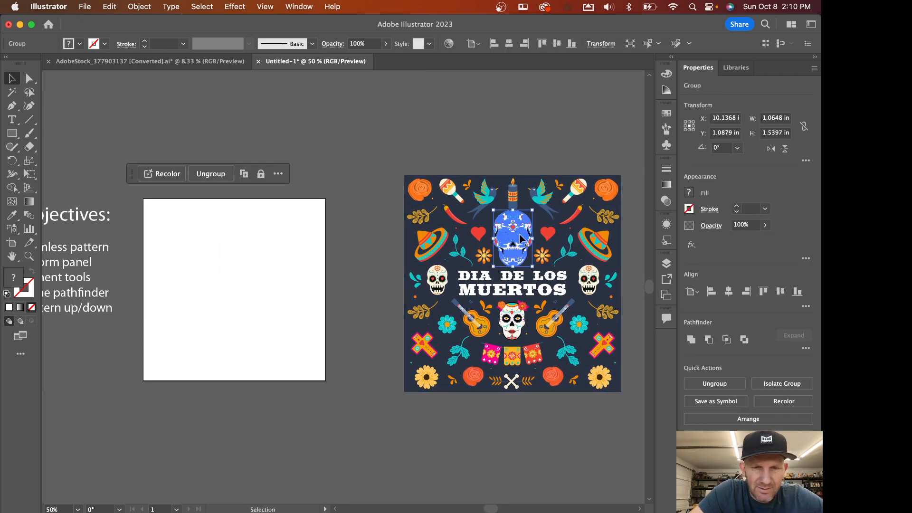
pyautogui.moveTo(521, 237); pyautogui.dragTo(241, 204)
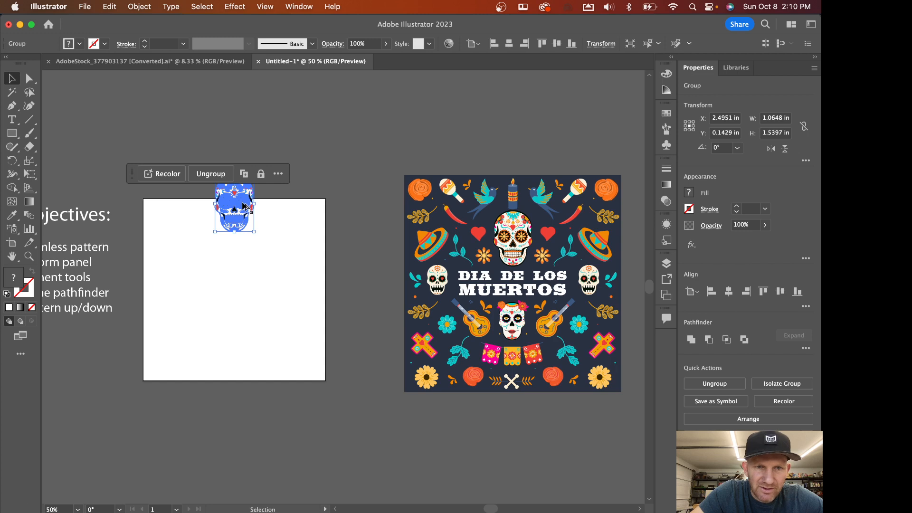
pyautogui.click(317, 187)
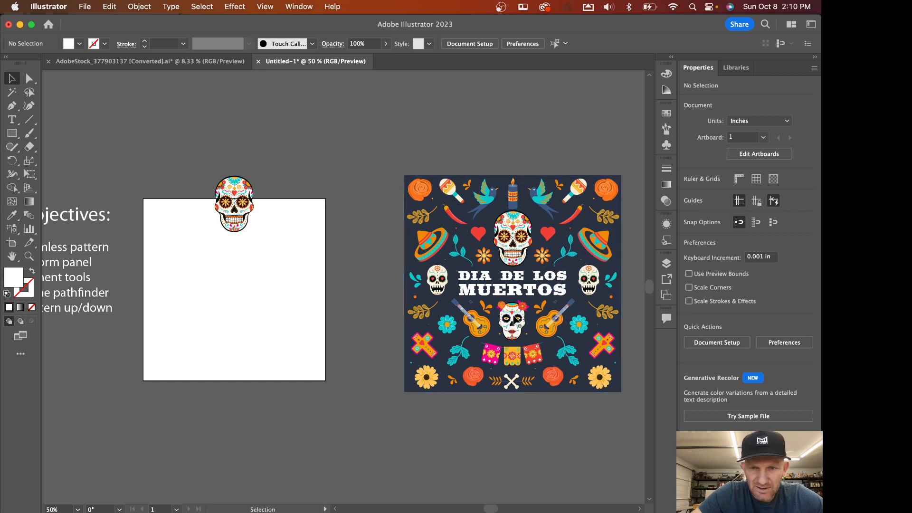
# Step: Copy the artwork's right small skull onto the artboard's right edge at X 5 in, and the guitar, banner, teal flower and red heart inside the artboard
pyautogui.click(587, 281)
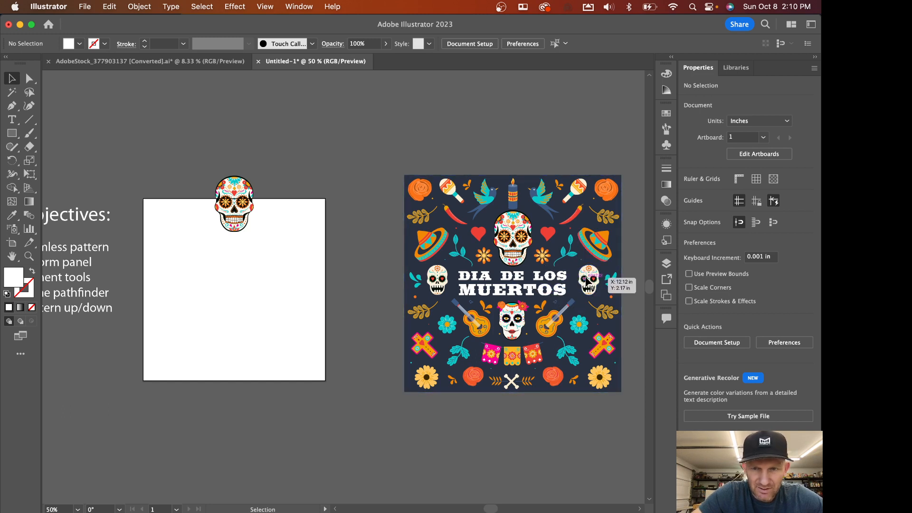
pyautogui.moveTo(588, 281); pyautogui.dragTo(322, 282)
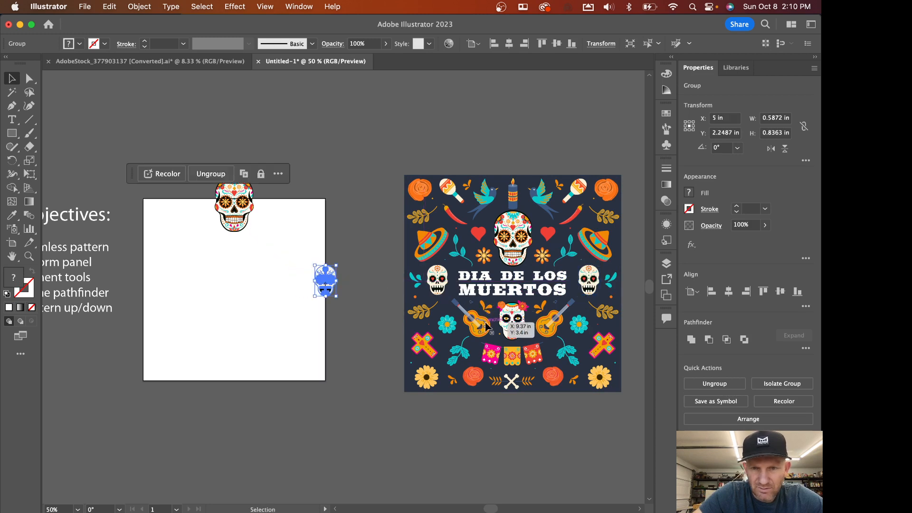
pyautogui.moveTo(485, 329); pyautogui.dragTo(285, 340)
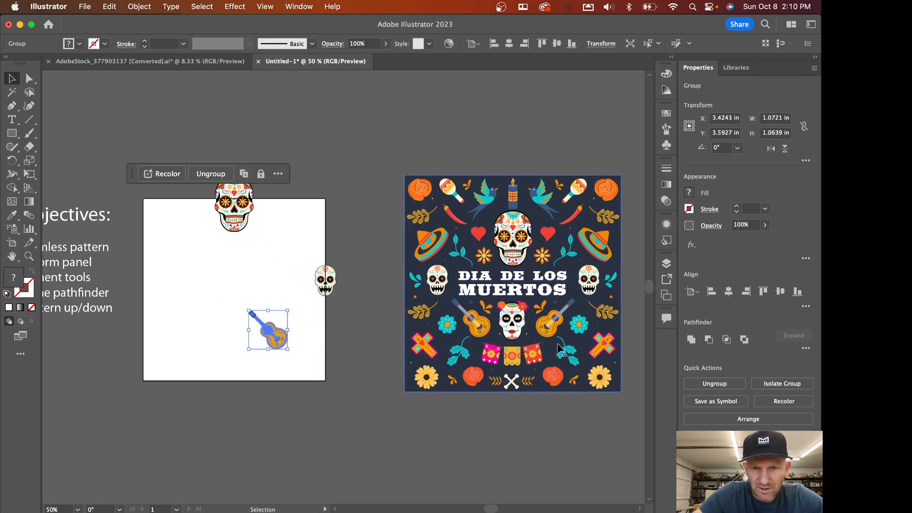
pyautogui.moveTo(517, 354); pyautogui.dragTo(240, 289)
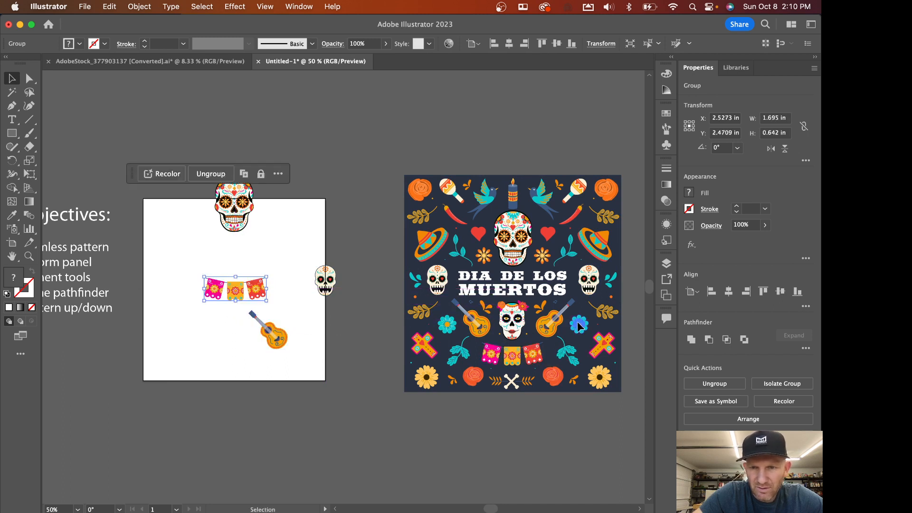
pyautogui.moveTo(579, 325); pyautogui.dragTo(265, 248)
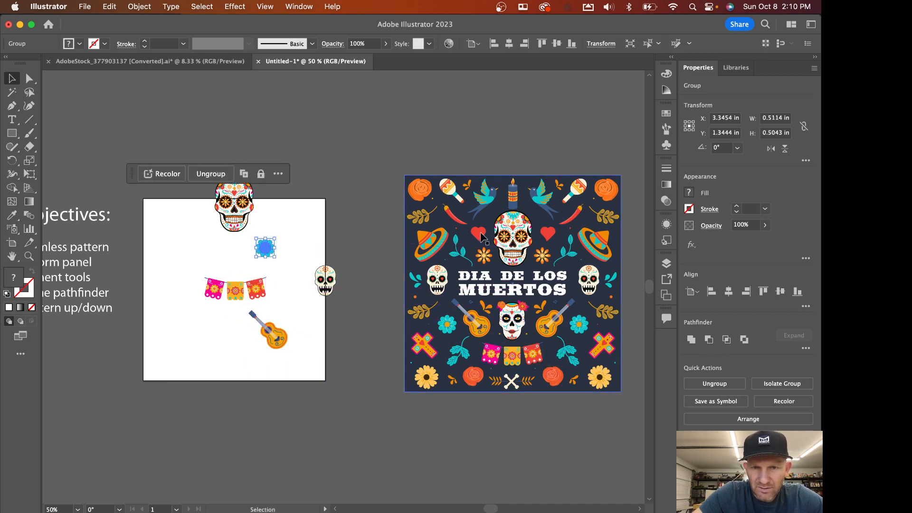
pyautogui.moveTo(478, 233); pyautogui.dragTo(206, 260)
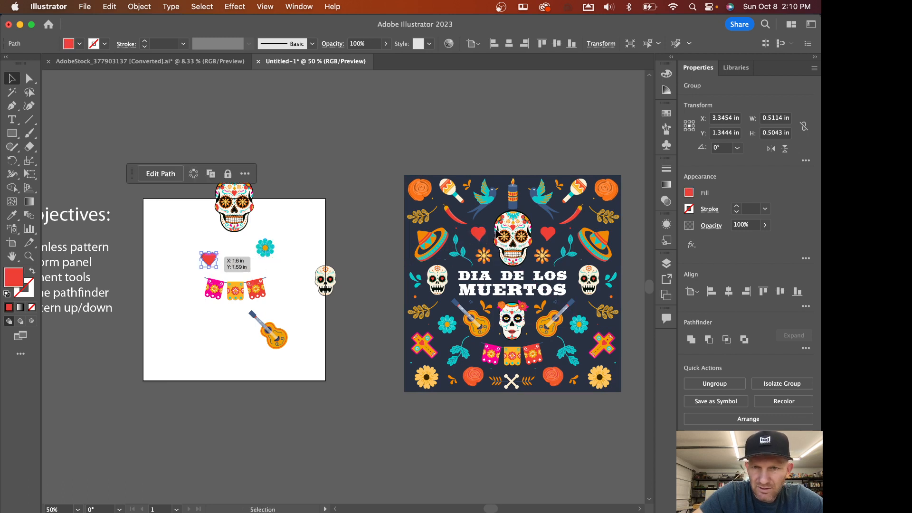
# Step: Copy the right-hand bird, candle, sombrero and golden leaf branch from the artwork into the artboard's empty areas, keeping them inside its edges
pyautogui.moveTo(542, 196); pyautogui.dragTo(306, 237)
pyautogui.moveTo(513, 195); pyautogui.dragTo(181, 312)
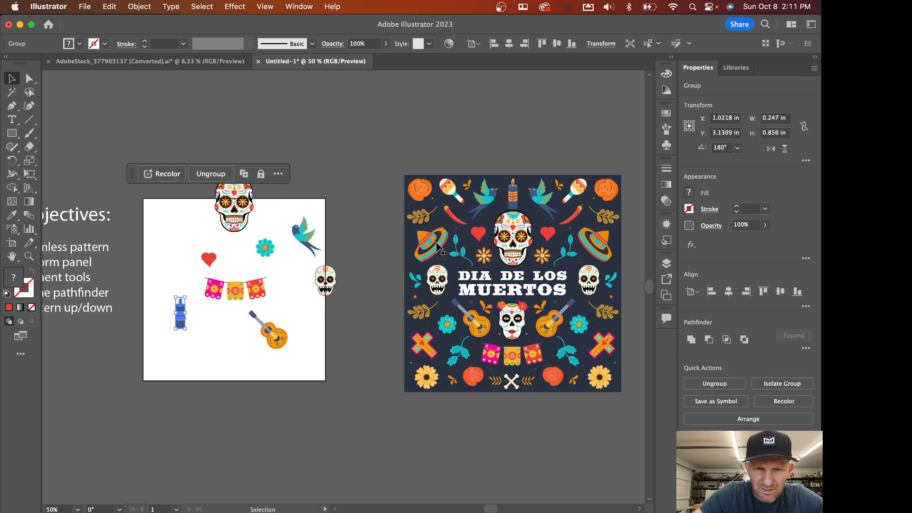
pyautogui.moveTo(437, 246); pyautogui.dragTo(185, 252)
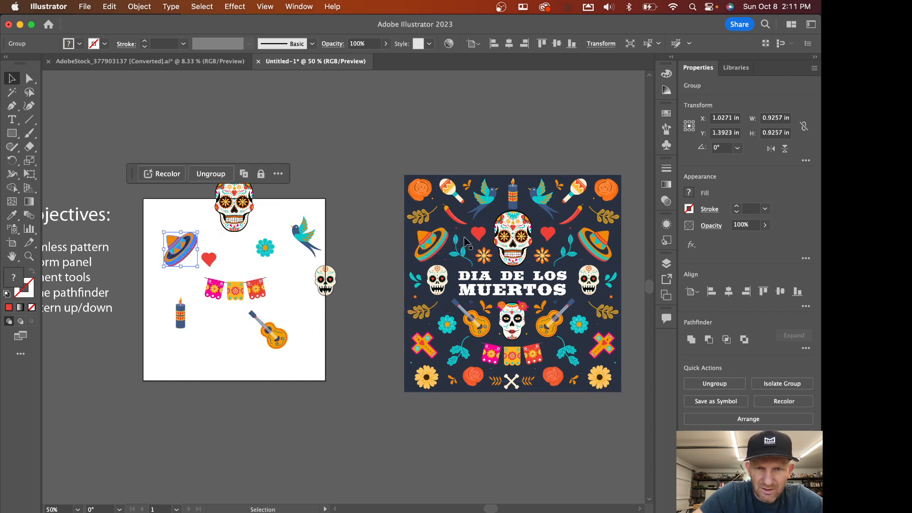
pyautogui.moveTo(431, 217); pyautogui.dragTo(226, 332)
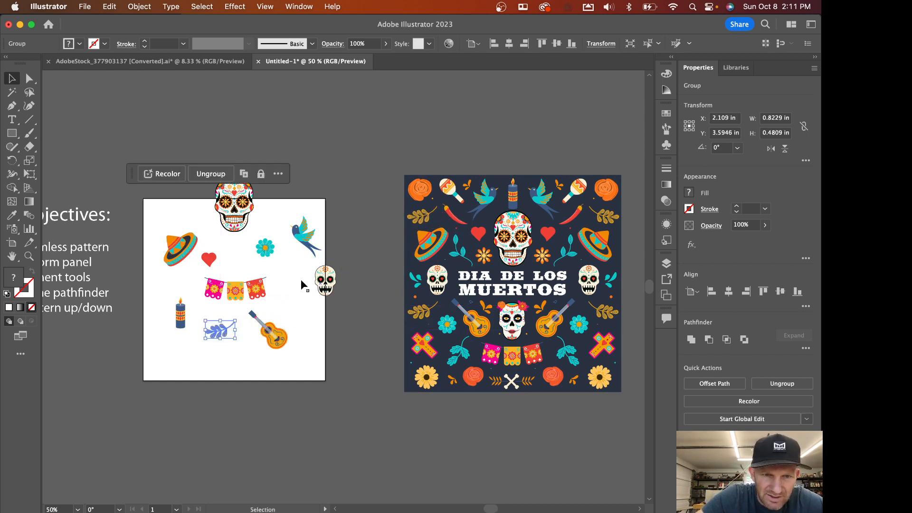
pyautogui.click(306, 343)
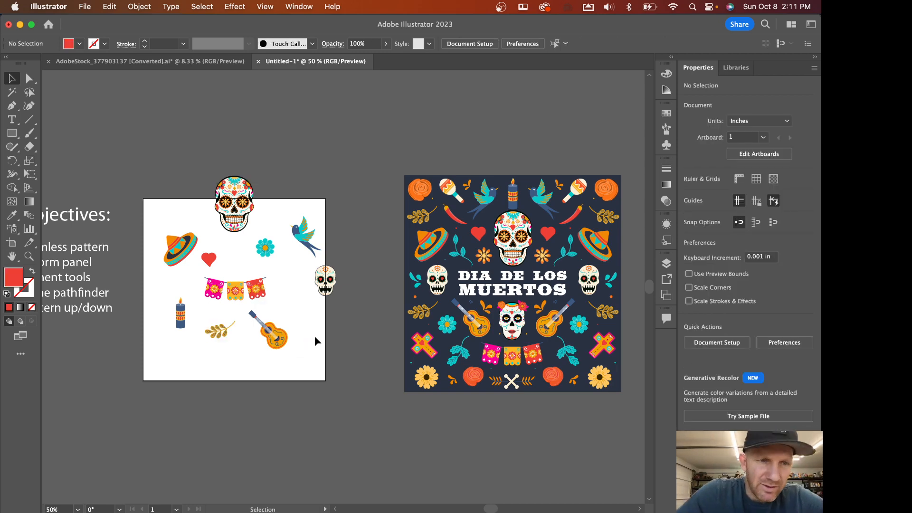
# Step: Align the large skull on the artboard's top edge to the artboard's horizontal centre
pyautogui.hscroll(-5, 314, 340)
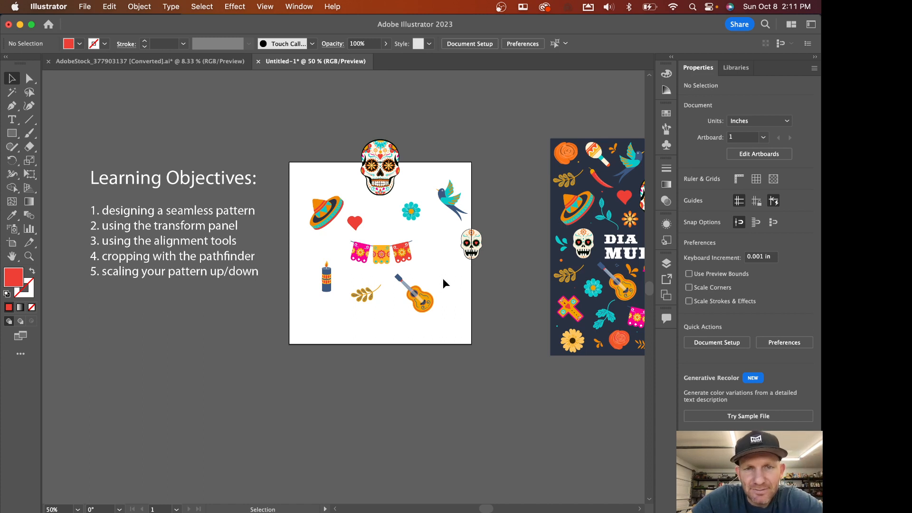
pyautogui.click(380, 157)
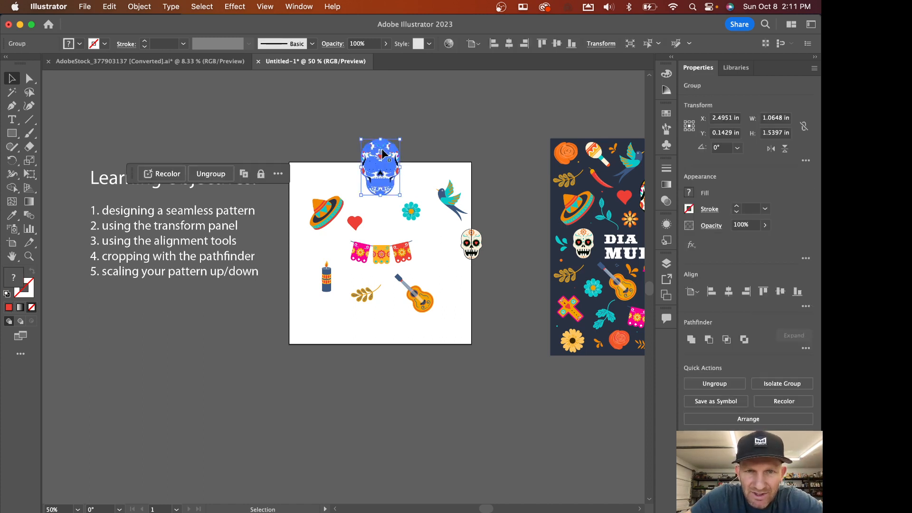
pyautogui.click(445, 139)
pyautogui.click(383, 161)
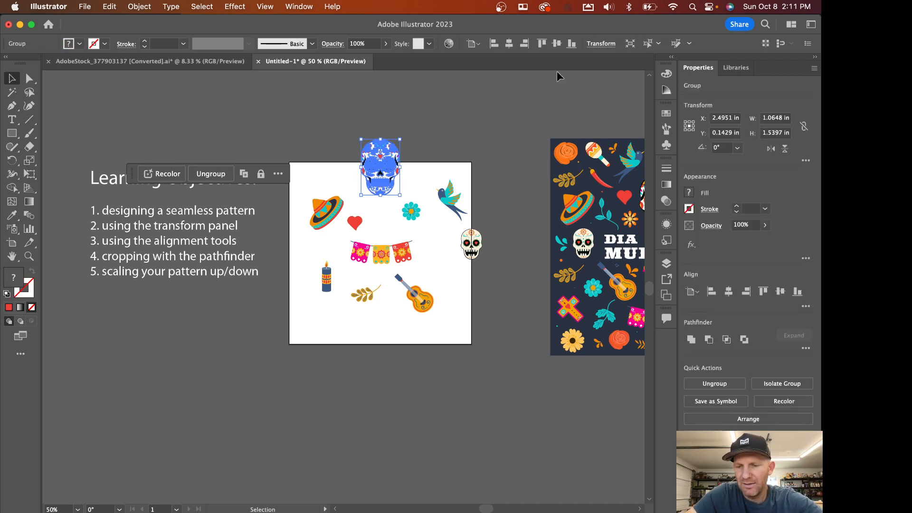
pyautogui.press('super+equal')
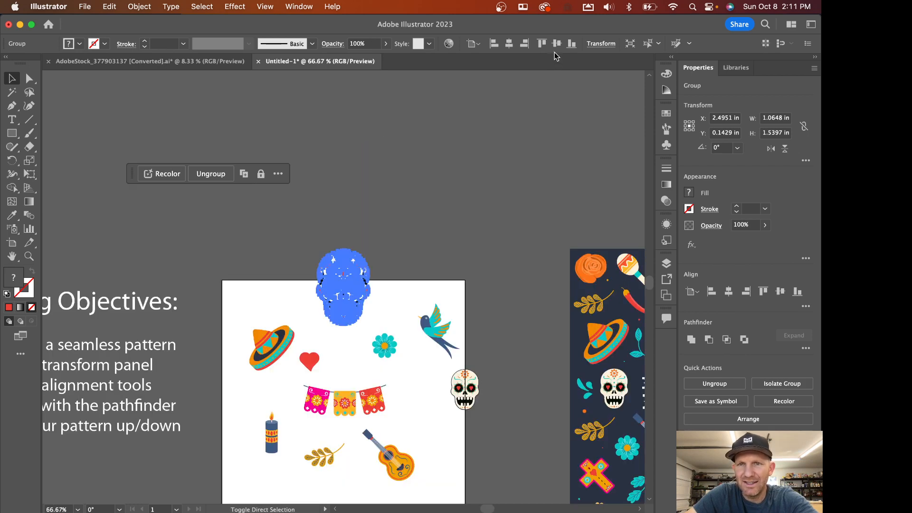
pyautogui.press('super+minus')
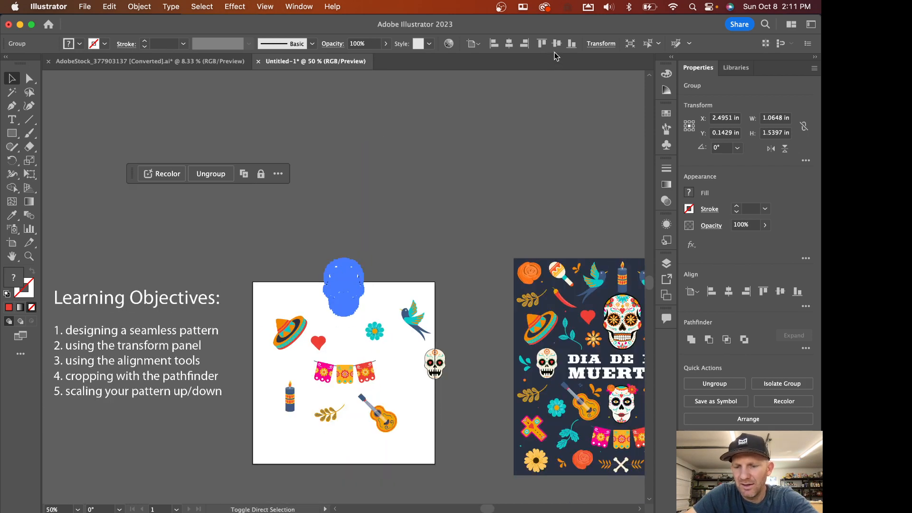
pyautogui.press('super+equal')
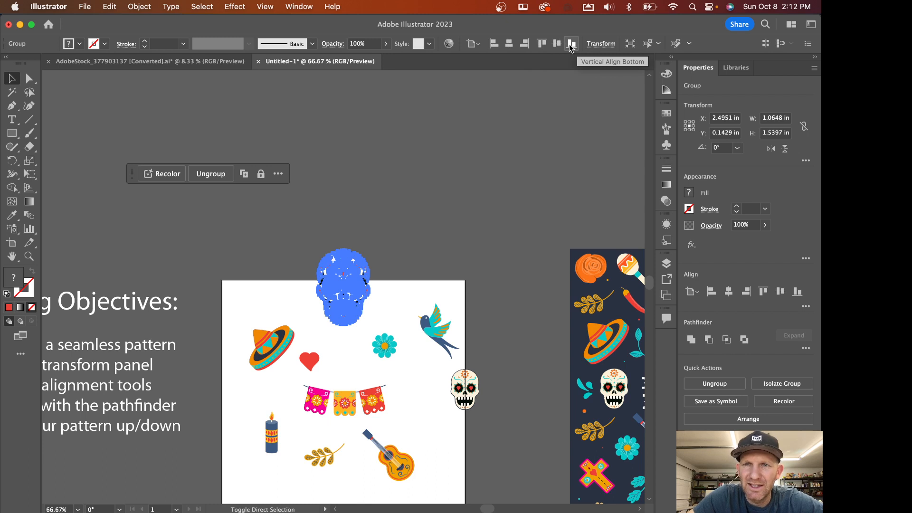
pyautogui.click(427, 219)
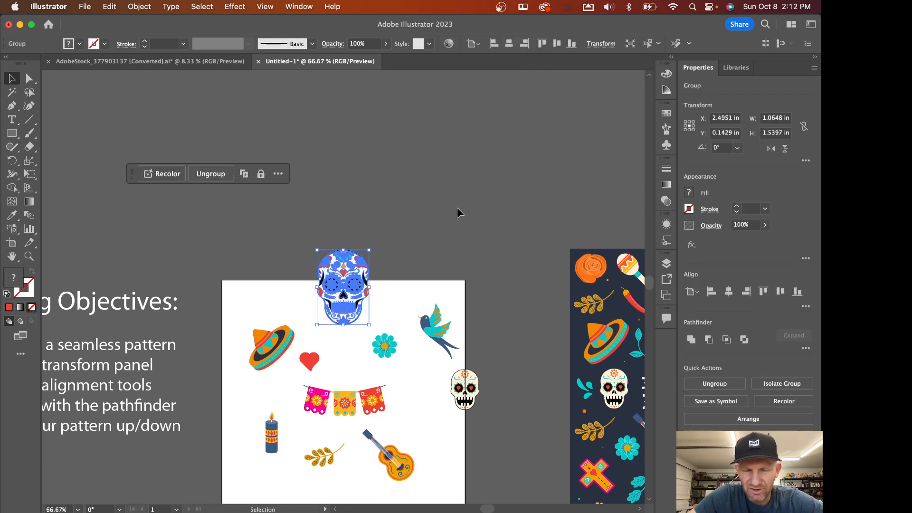
pyautogui.click(510, 44)
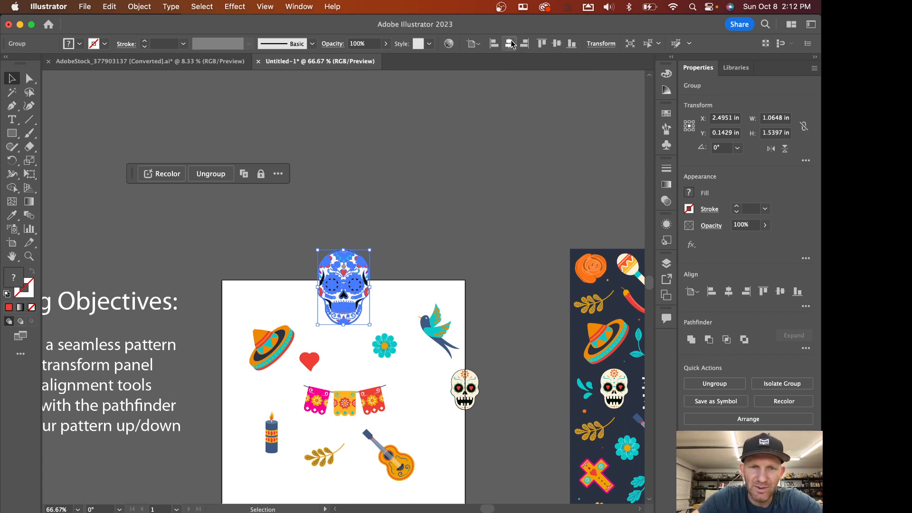
pyautogui.click(455, 171)
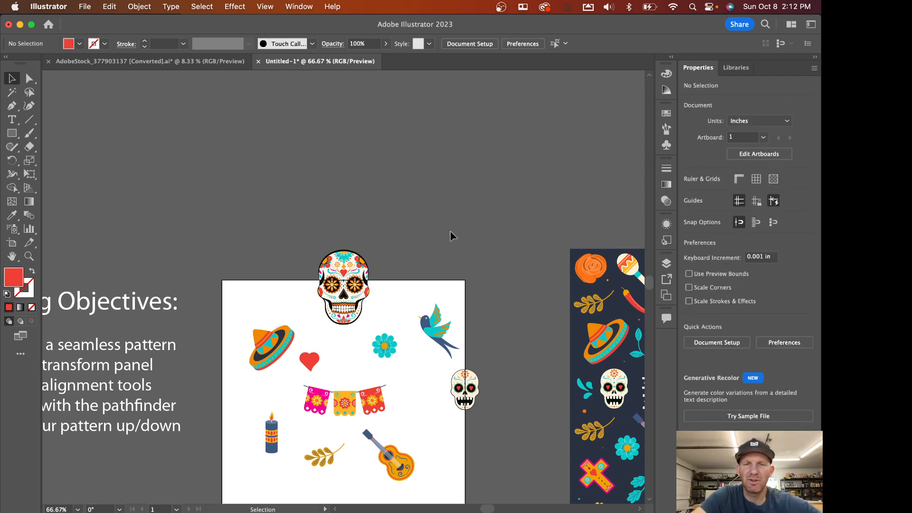
# Step: Use Transform to make a copy of the large skull offset by +5 in in Y, so it straddles the artboard's bottom edge
pyautogui.moveTo(452, 236); pyautogui.dragTo(478, 133)
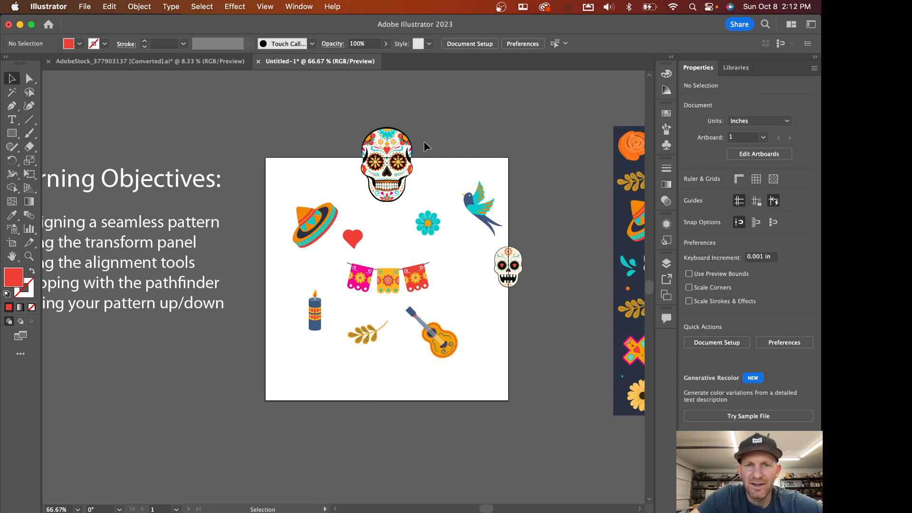
pyautogui.click(394, 144)
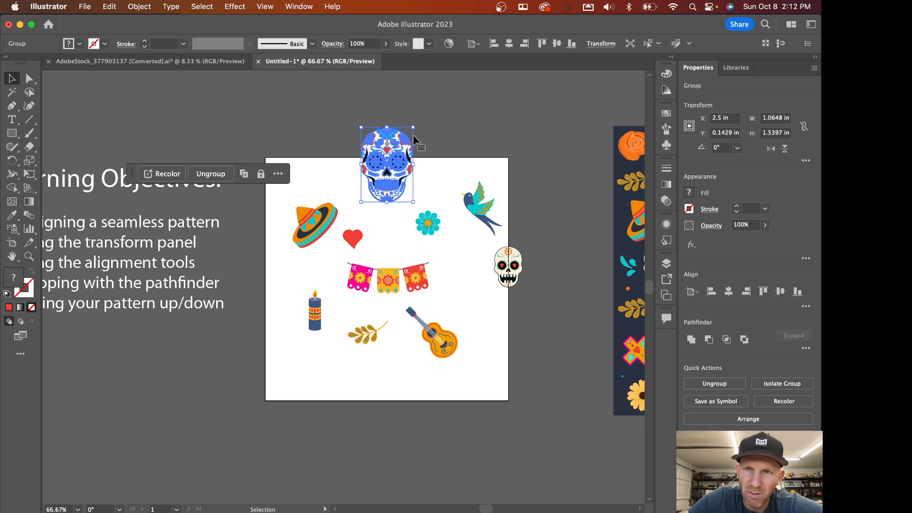
pyautogui.click(600, 43)
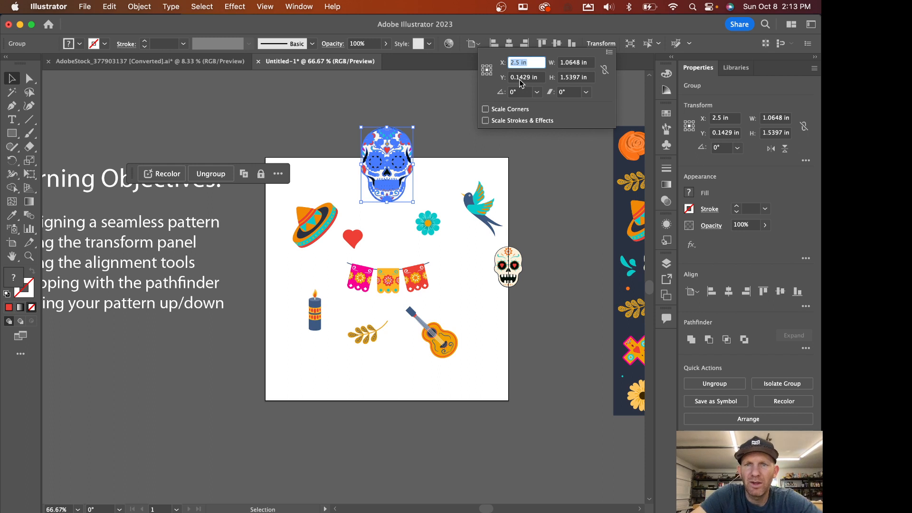
pyautogui.click(540, 81)
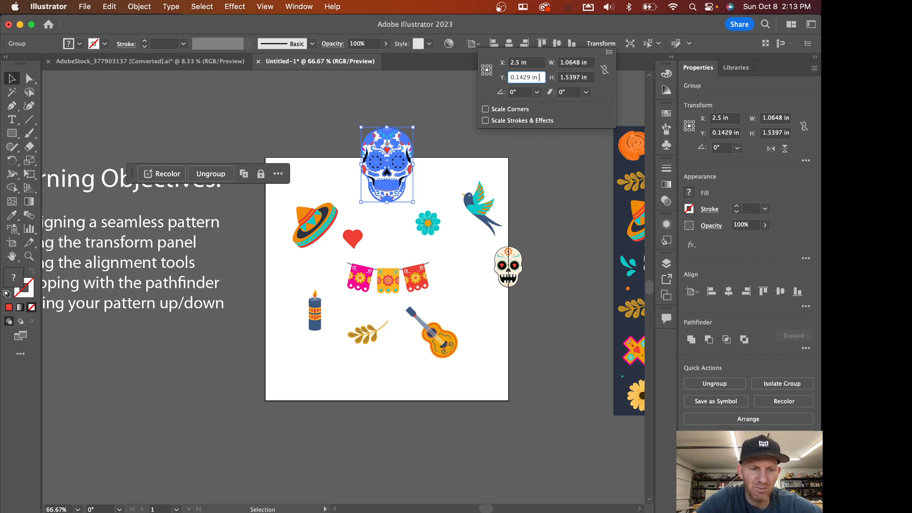
pyautogui.write('+5')
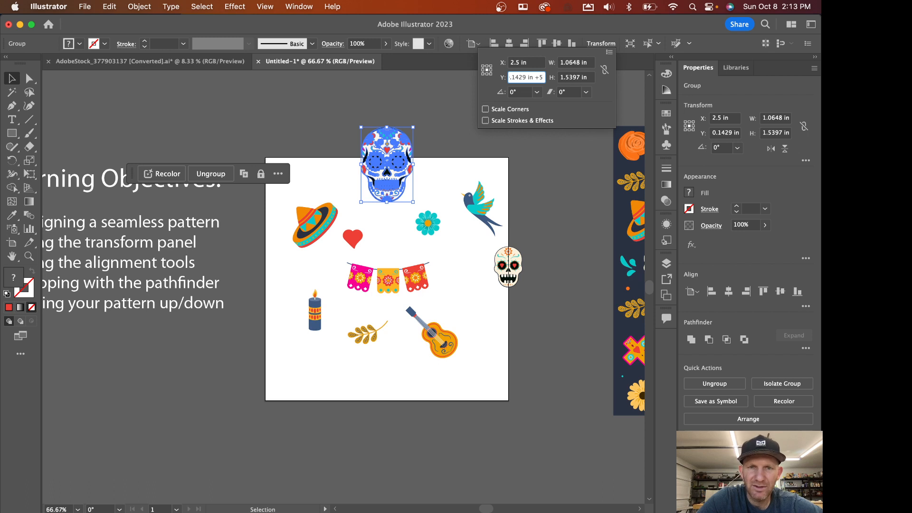
pyautogui.press('Return')
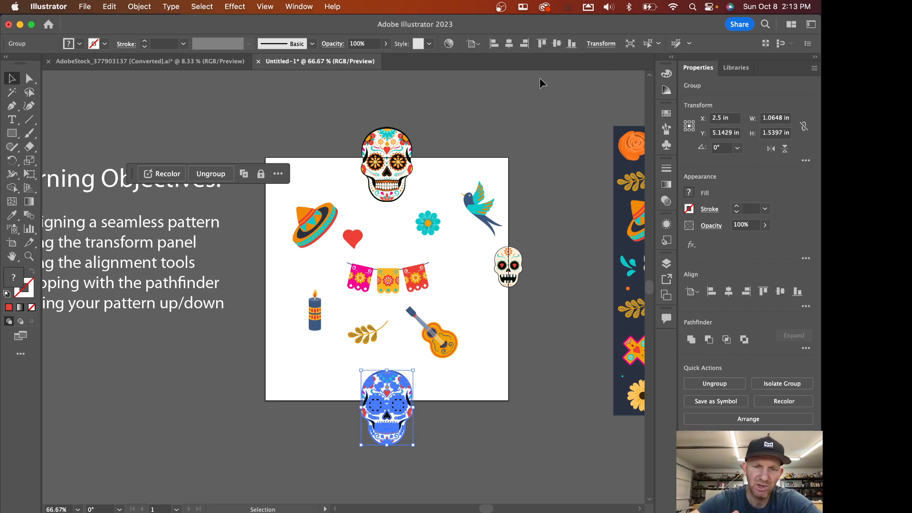
pyautogui.click(478, 386)
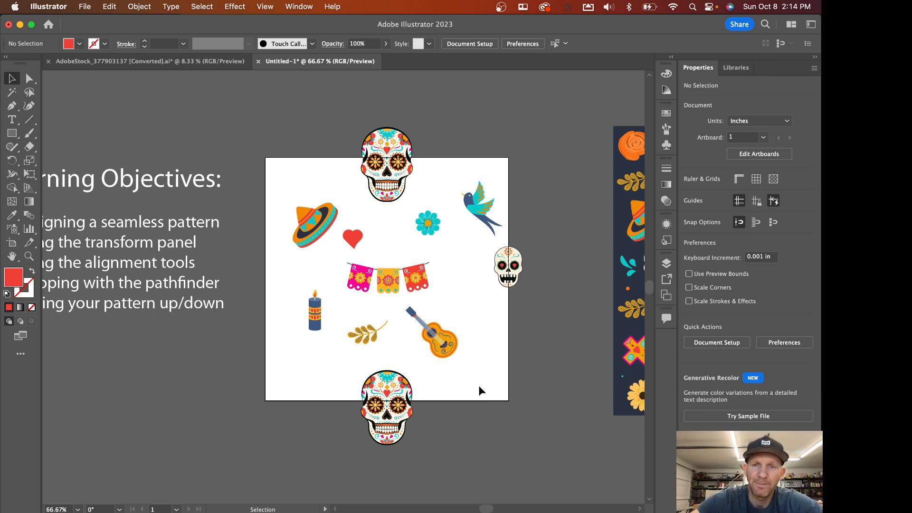
# Step: Align the small skull on the artboard's right edge to the artboard's vertical center
pyautogui.click(521, 266)
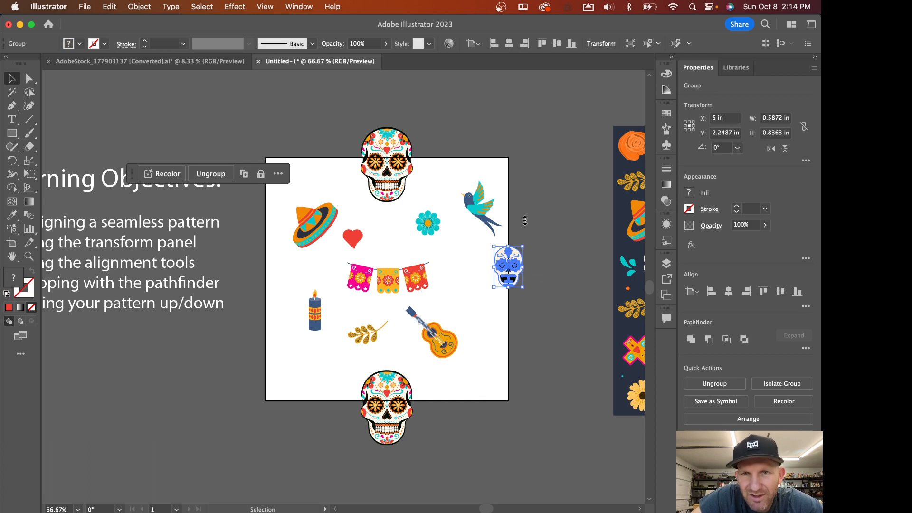
pyautogui.click(556, 45)
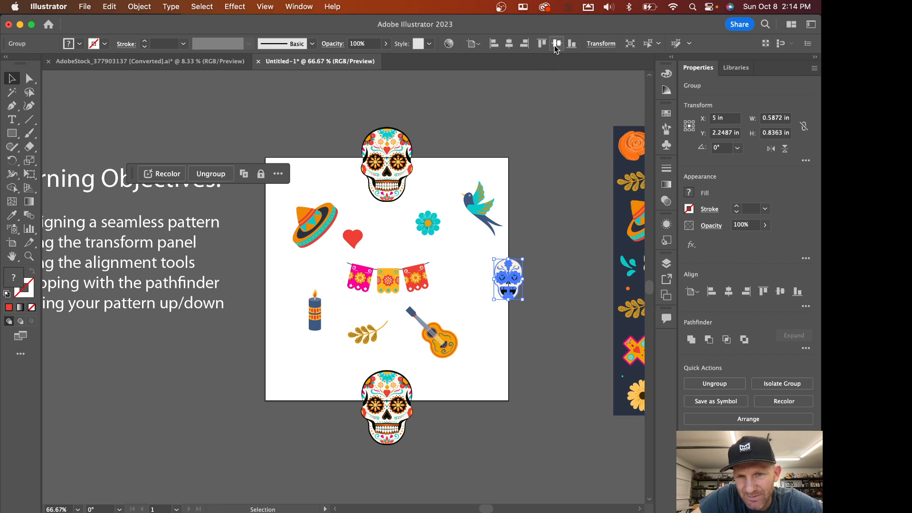
pyautogui.click(558, 270)
pyautogui.click(518, 285)
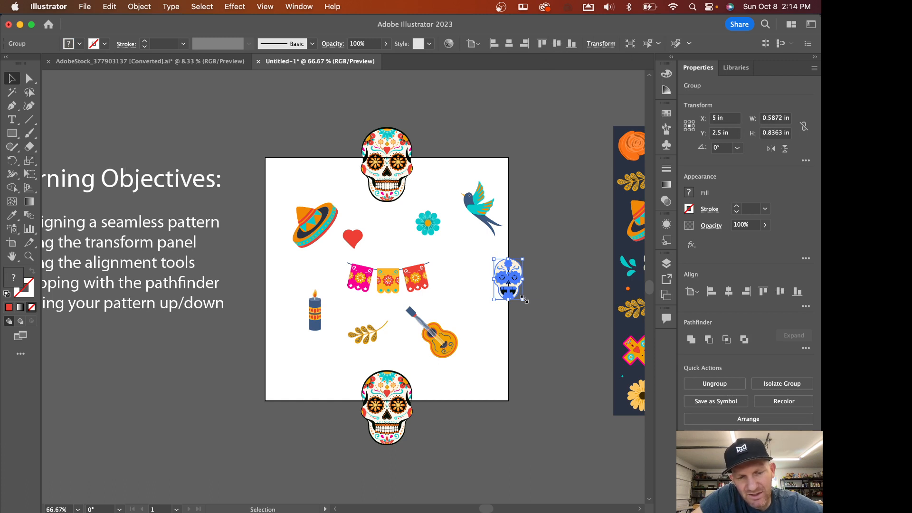
# Step: Enlarge the small skull on the right edge from its center to about 0.79 × 1.12 in and vertically center it on the artboard again
pyautogui.moveTo(524, 299); pyautogui.dragTo(533, 309)
pyautogui.click(548, 278)
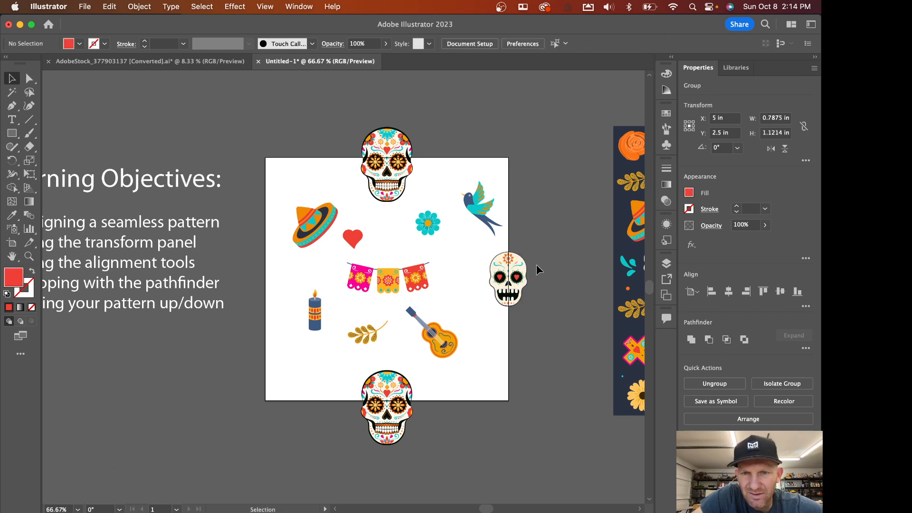
pyautogui.click(522, 265)
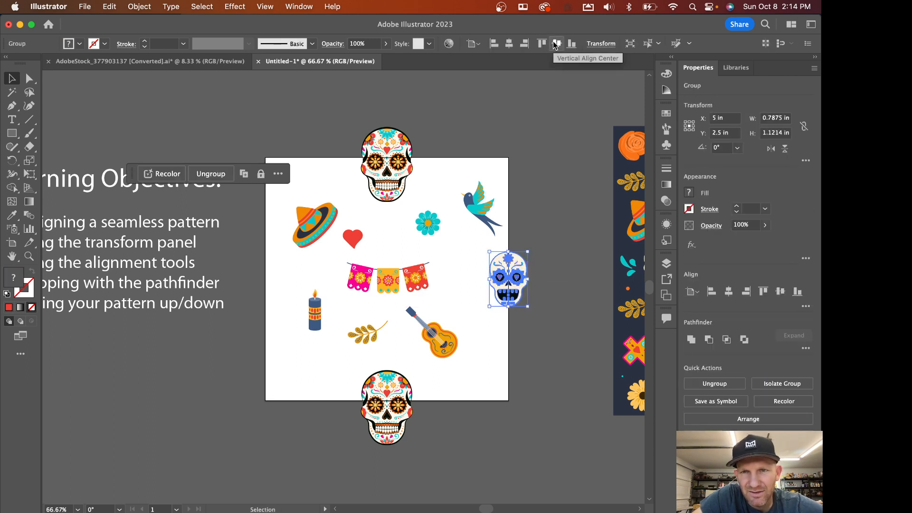
pyautogui.click(555, 45)
pyautogui.click(563, 249)
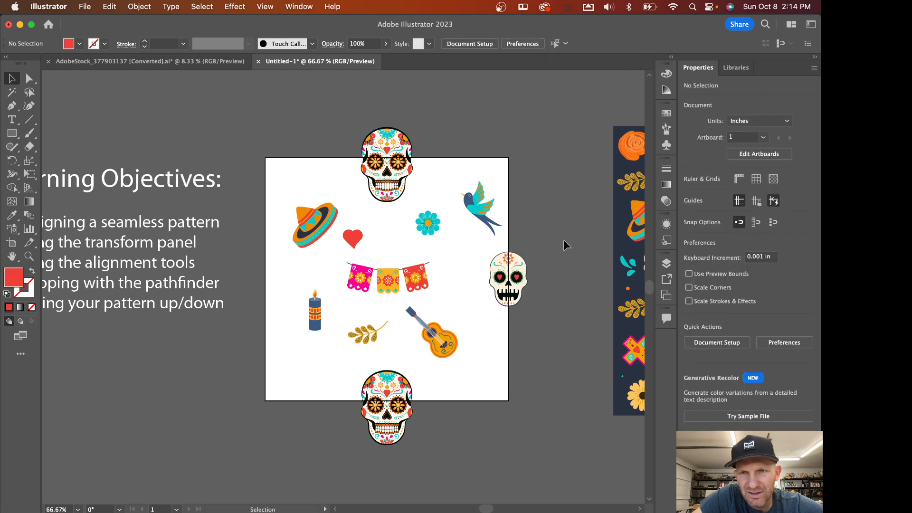
# Step: Use Transform to make a copy of the small skull offset by -5 in in X, so it straddles the artboard's left edge
pyautogui.click(524, 274)
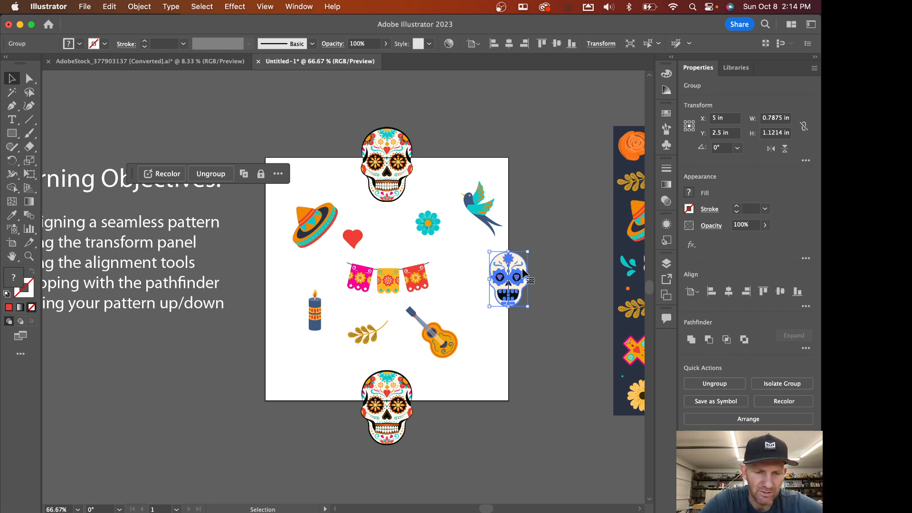
pyautogui.press('a')
pyautogui.press('v')
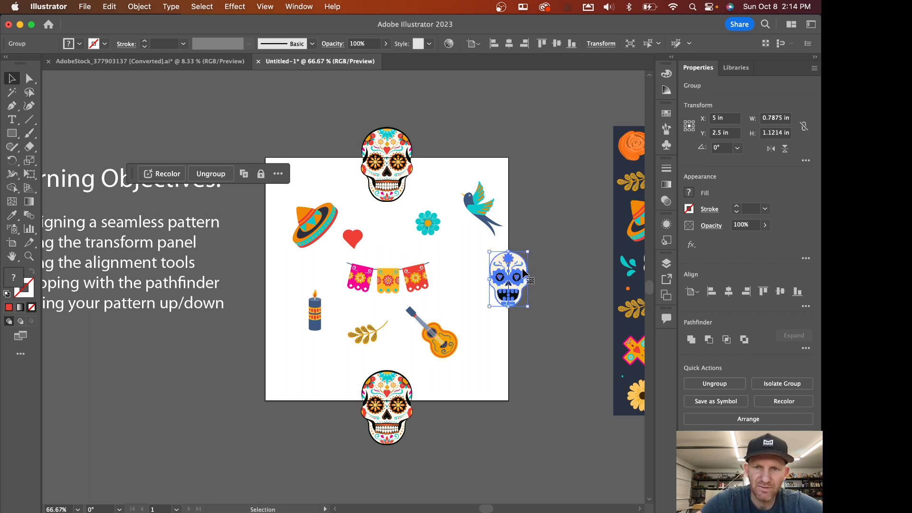
pyautogui.click(601, 43)
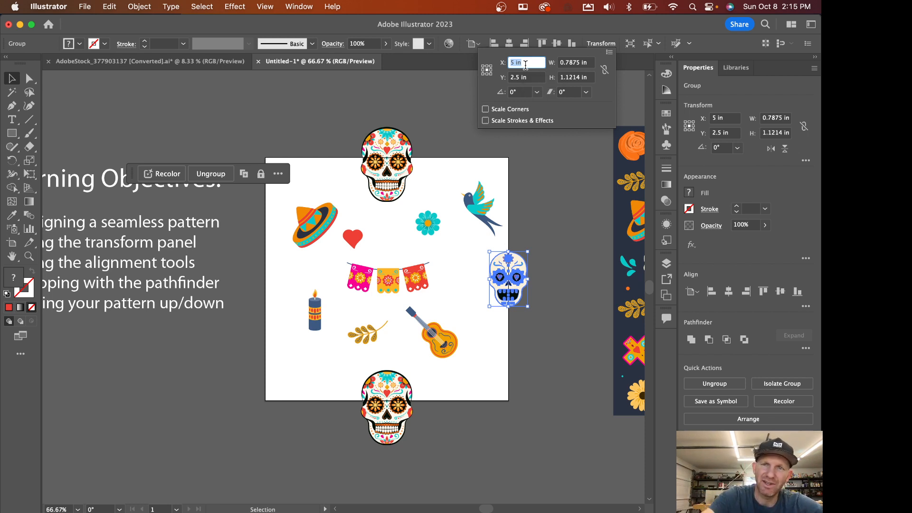
pyautogui.click(526, 65)
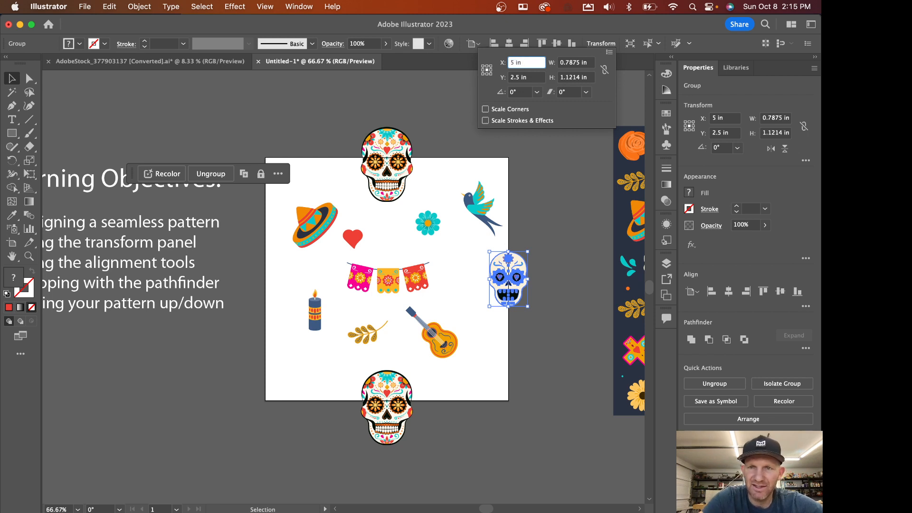
pyautogui.write('-5')
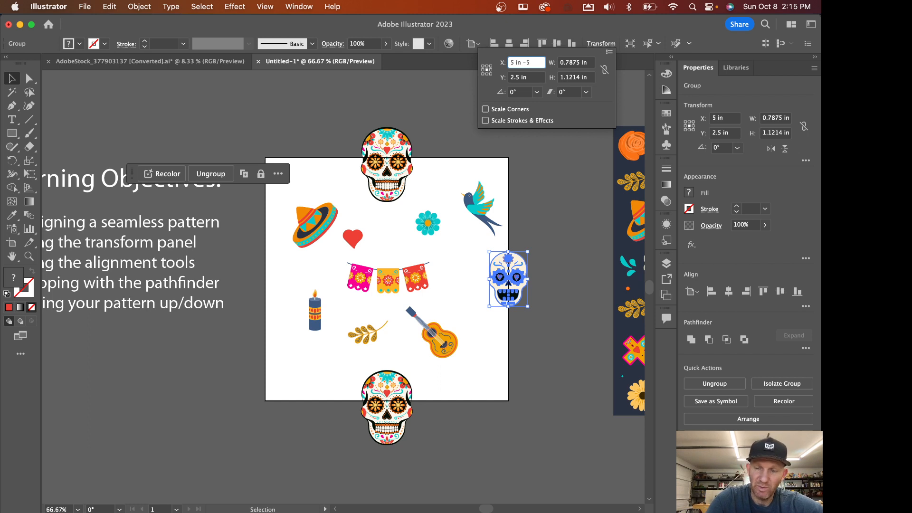
pyautogui.press('Return')
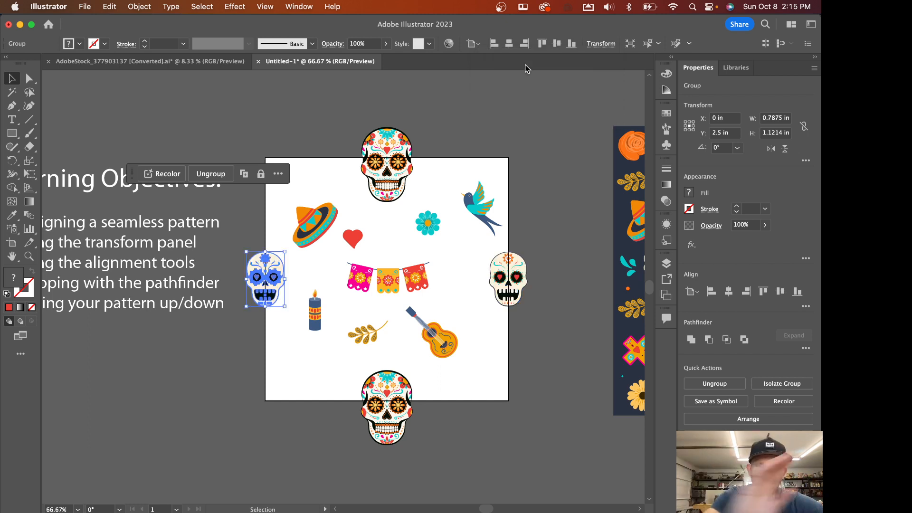
pyautogui.click(539, 216)
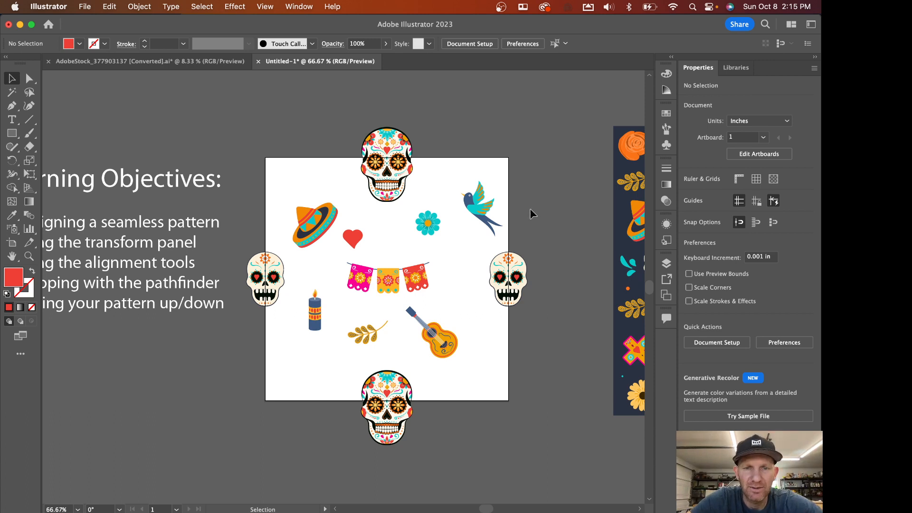
# Step: Move the sombrero toward the artboard's upper-left corner, the candle above the bottom skull, and the golden leaf branch to the lower-left corner
pyautogui.click(309, 222)
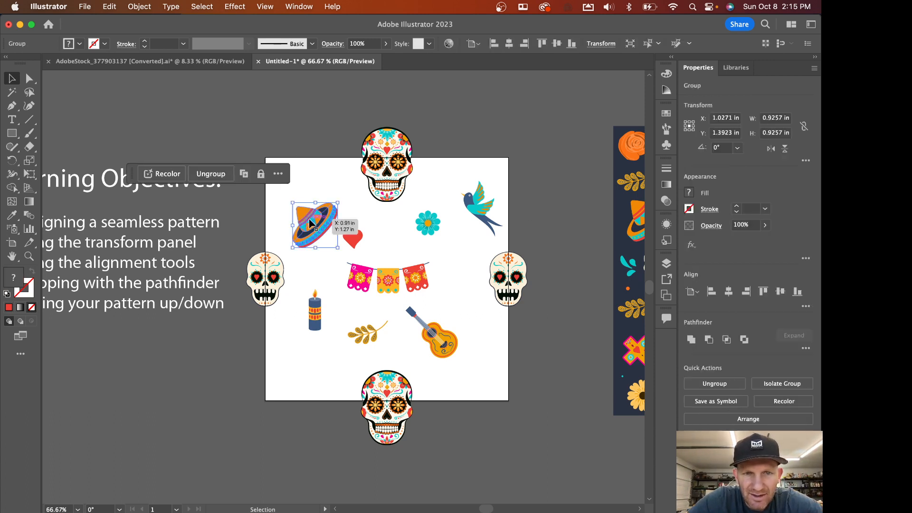
pyautogui.moveTo(309, 222); pyautogui.dragTo(299, 193)
pyautogui.click(369, 218)
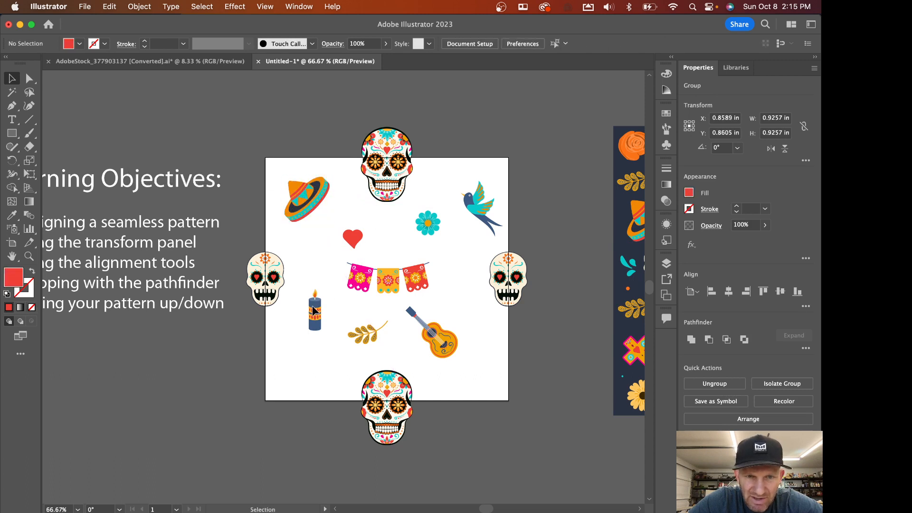
pyautogui.moveTo(314, 316); pyautogui.dragTo(385, 348)
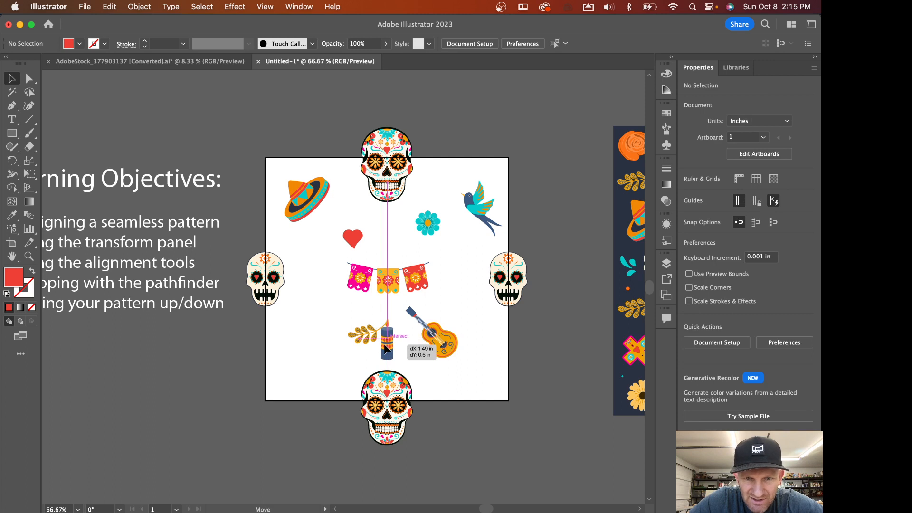
pyautogui.moveTo(386, 348); pyautogui.dragTo(314, 363)
pyautogui.click(334, 318)
# Step: Move the guitar toward the artboard's lower-right corner and shift the teal flower and red heart to sit roughly level above the banner
pyautogui.moveTo(439, 345); pyautogui.dragTo(467, 369)
pyautogui.moveTo(427, 229)
pyautogui.mouseDown()
pyautogui.moveTo(438, 201)
pyautogui.moveTo(424, 232)
pyautogui.mouseUp()
pyautogui.moveTo(352, 235); pyautogui.dragTo(348, 216)
# Step: Enlarge the banner from its center to about 2.77 × 1.05 in
pyautogui.click(392, 283)
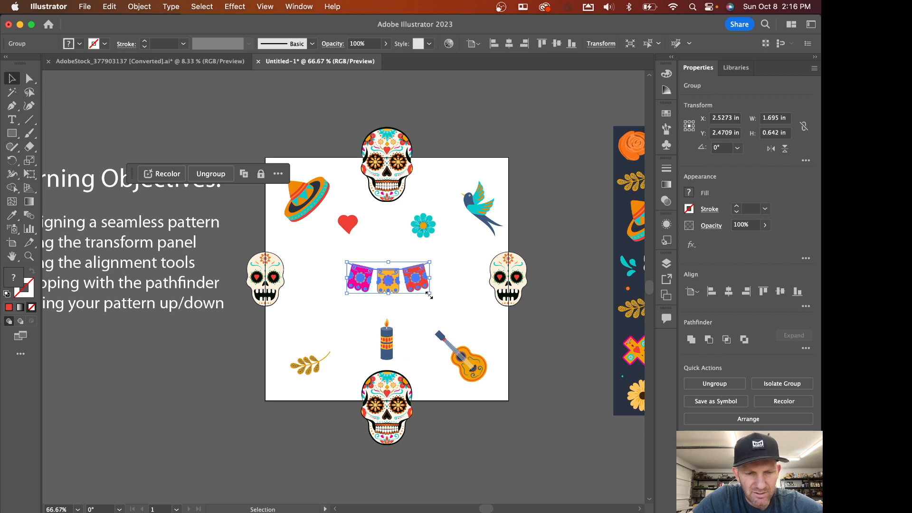
pyautogui.moveTo(429, 296); pyautogui.dragTo(454, 317)
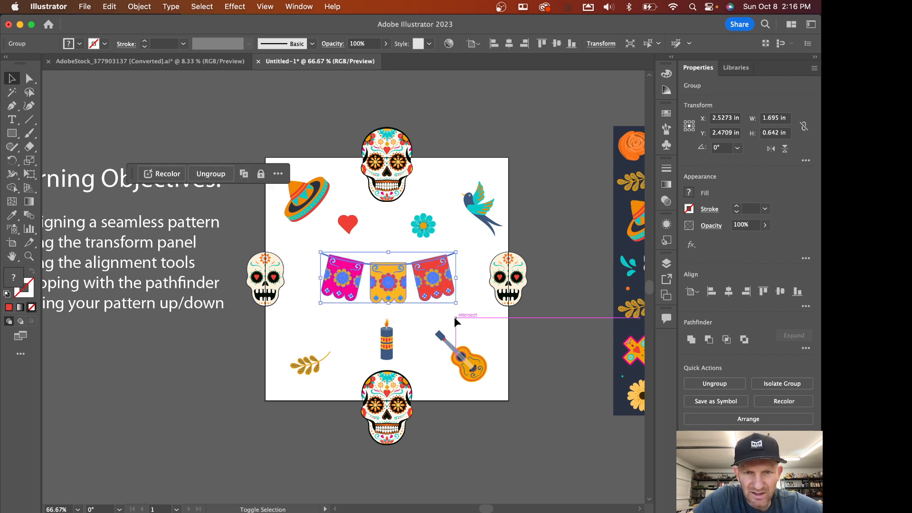
pyautogui.click(407, 329)
# Step: Align the candle to the artboard's horizontal center and the banner to both its horizontal and vertical centers
pyautogui.moveTo(385, 352); pyautogui.dragTo(380, 352)
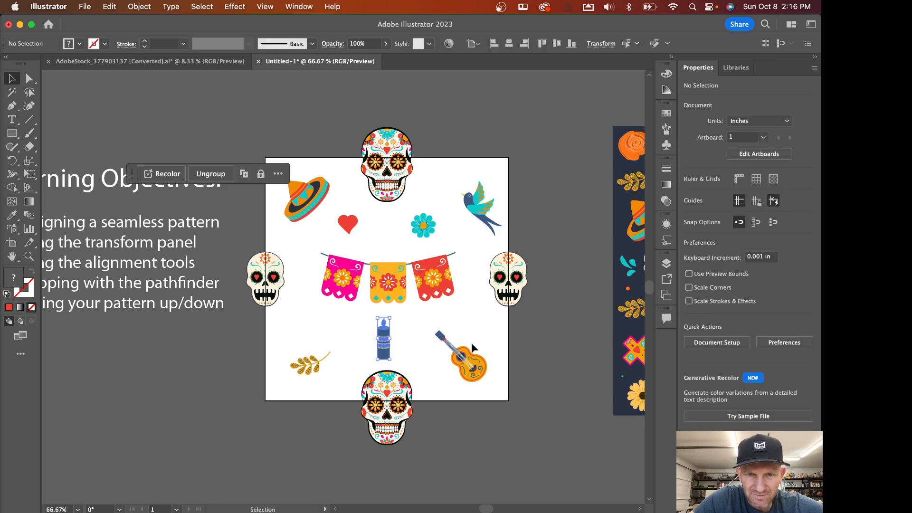
pyautogui.click(509, 45)
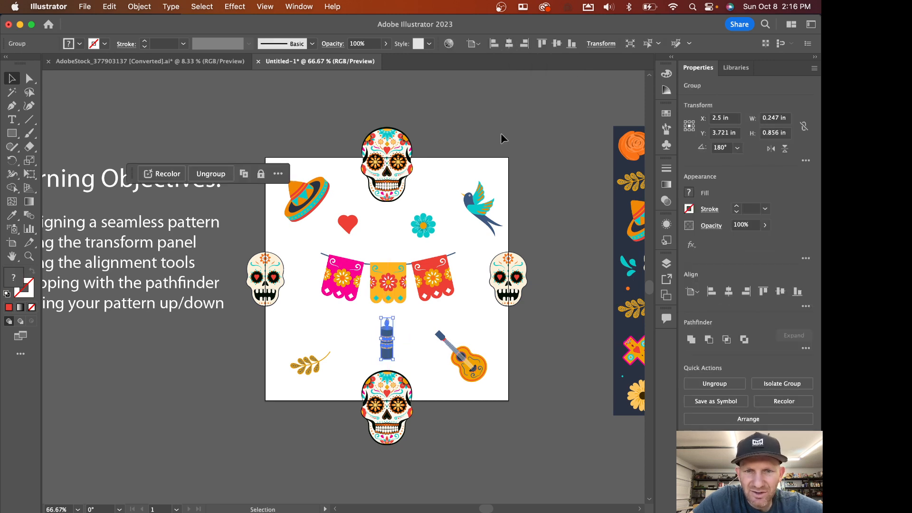
pyautogui.click(429, 280)
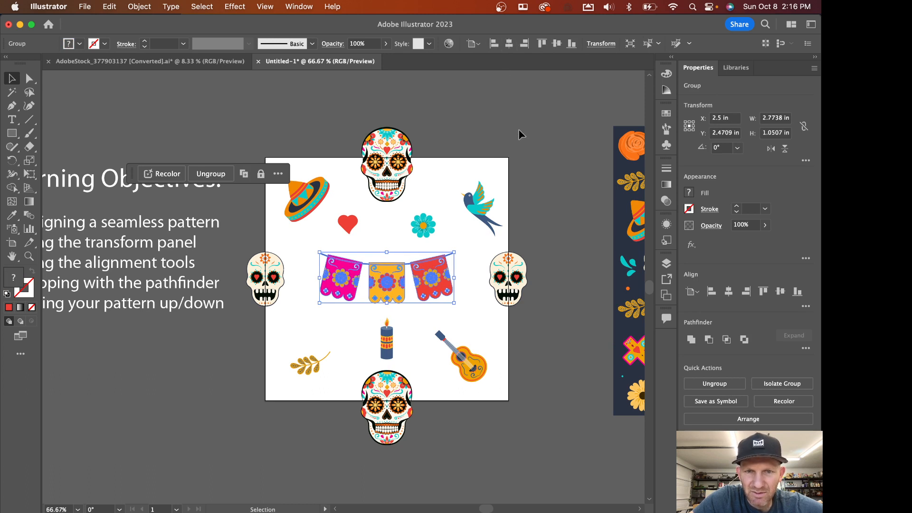
pyautogui.click(557, 44)
pyautogui.click(455, 264)
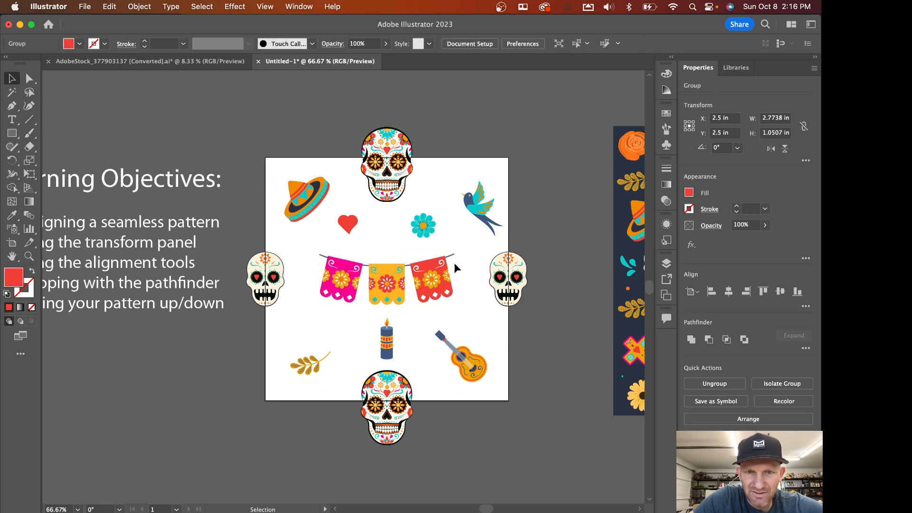
# Step: Enlarge the guitar to about 1.43 × 1.42 in and move the bird slightly up and inward from the artboard's right edge
pyautogui.click(454, 352)
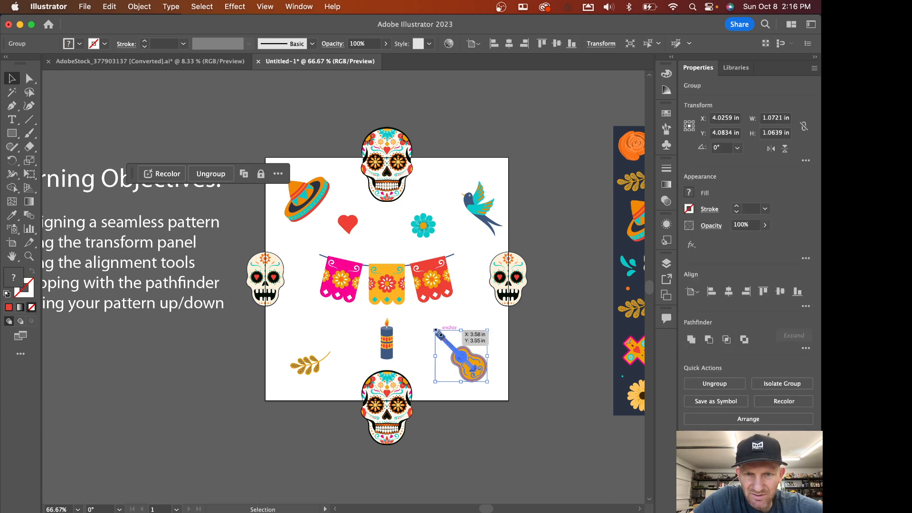
pyautogui.moveTo(434, 331); pyautogui.dragTo(417, 314)
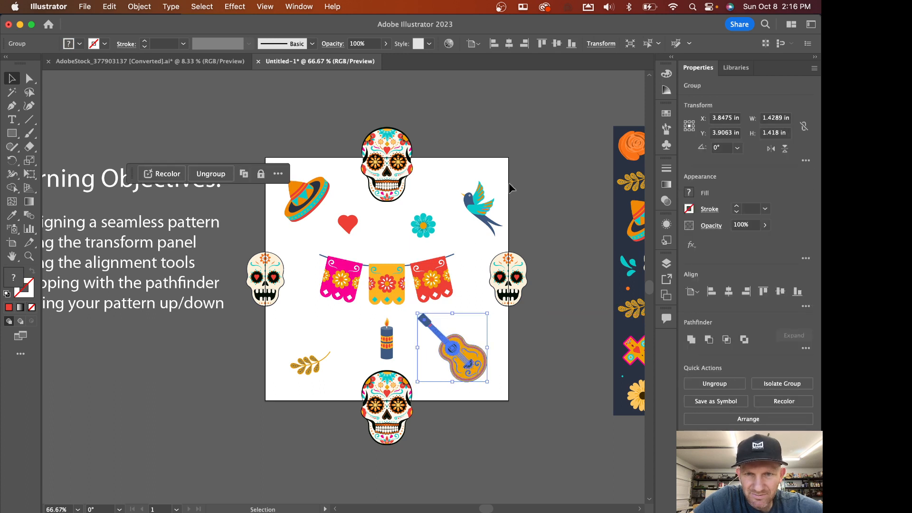
pyautogui.click(497, 190)
pyautogui.moveTo(479, 214); pyautogui.dragTo(471, 205)
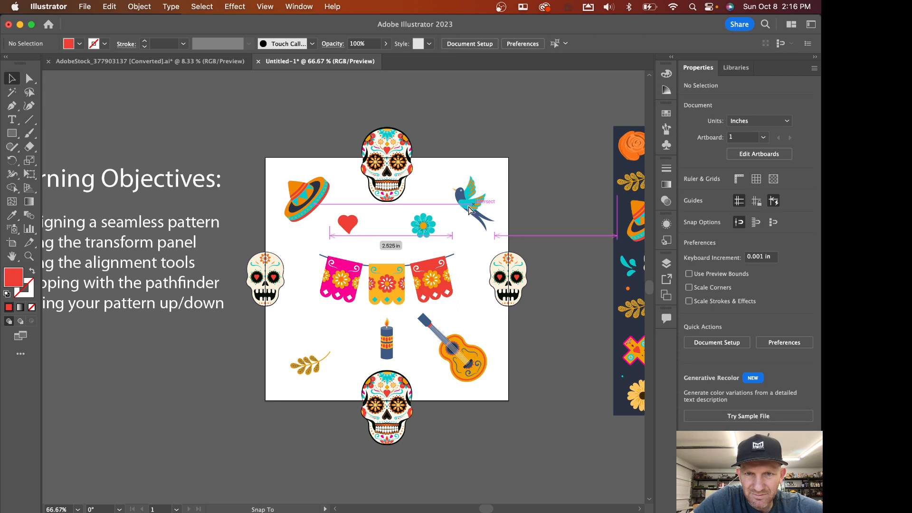
pyautogui.click(469, 137)
# Step: Move the sombrero straight down above the leaf branch and enlarge the bird from its center to about 1.05 × 1.38 in
pyautogui.click(304, 199)
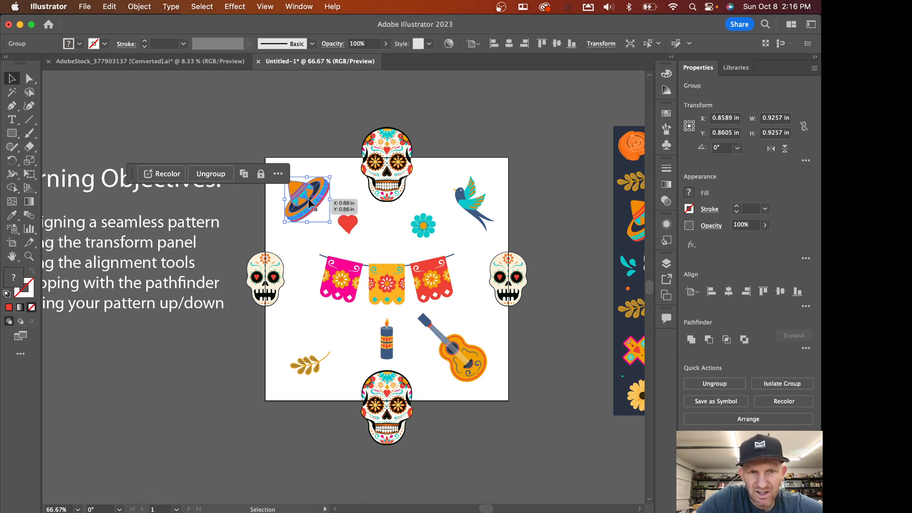
pyautogui.moveTo(310, 207); pyautogui.dragTo(306, 326)
pyautogui.click(469, 208)
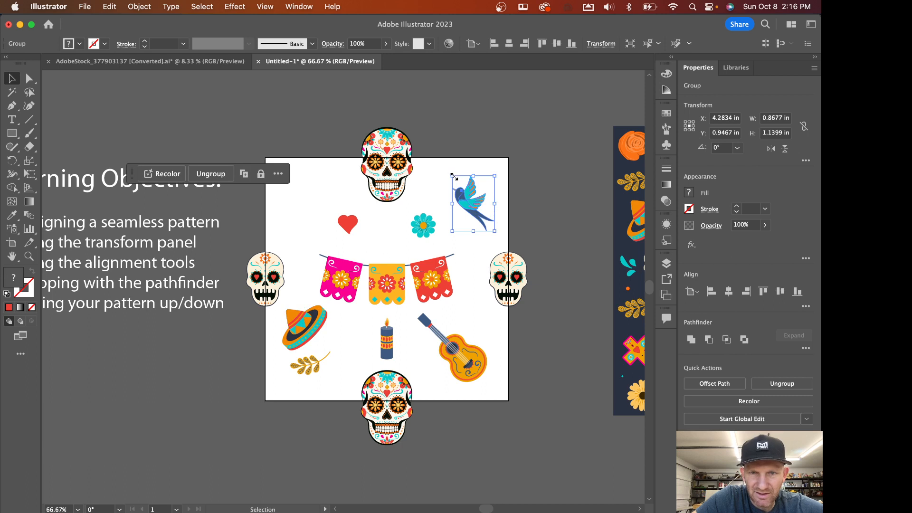
pyautogui.moveTo(454, 177); pyautogui.dragTo(433, 170)
pyautogui.click(460, 135)
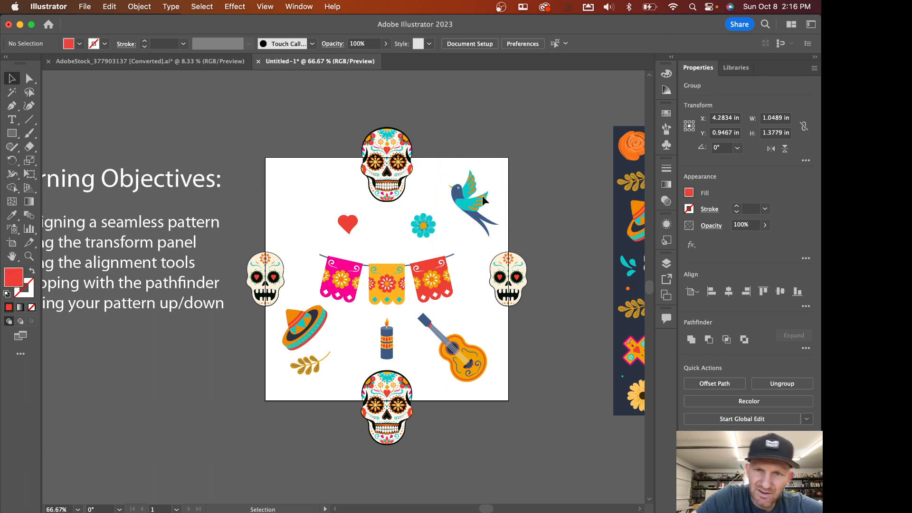
# Step: Copy the bird horizontally to the artboard's upper-left area, level with the original
pyautogui.click(468, 207)
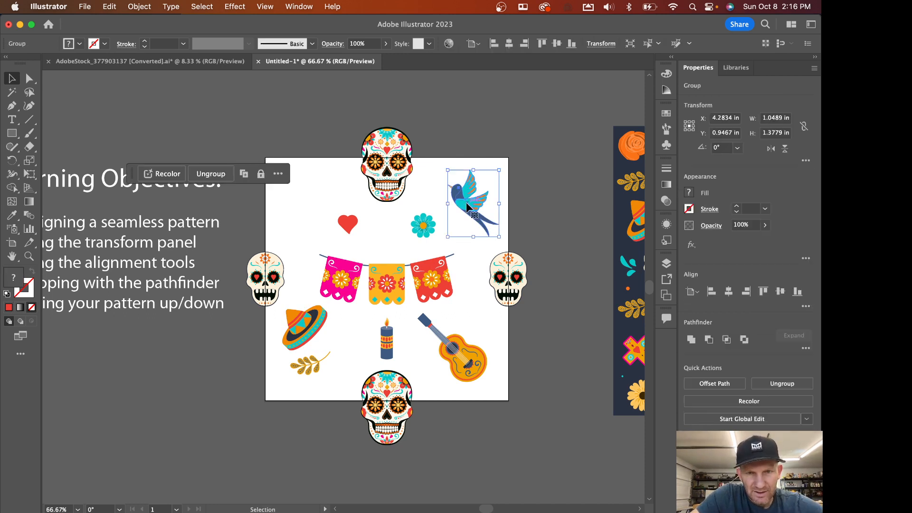
pyautogui.moveTo(468, 207); pyautogui.dragTo(304, 214)
pyautogui.click(319, 161)
# Step: Reflect the left bird copy across the vertical axis so the two birds face each other
pyautogui.click(312, 207)
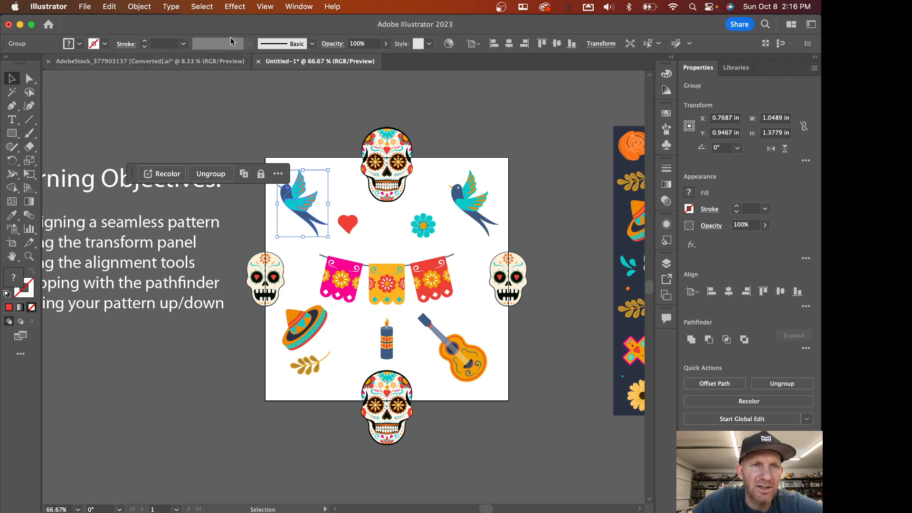
pyautogui.click(139, 6)
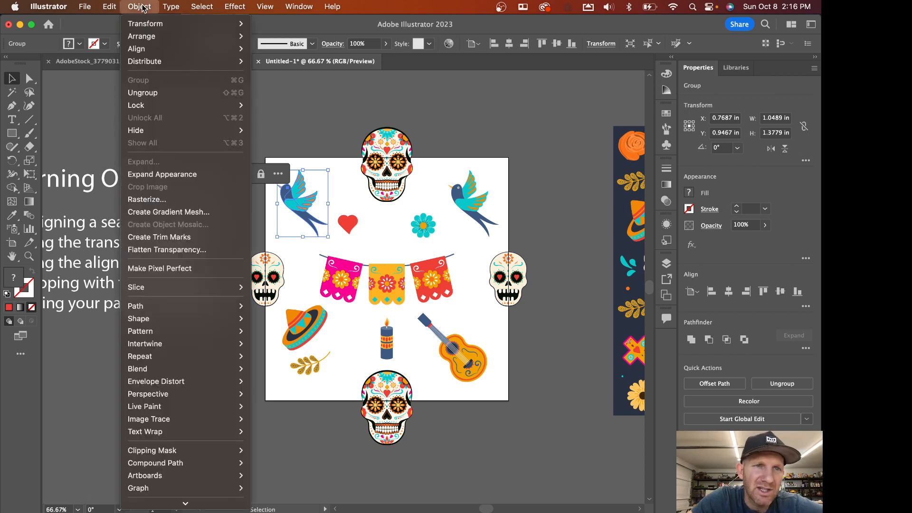
pyautogui.moveTo(156, 36)
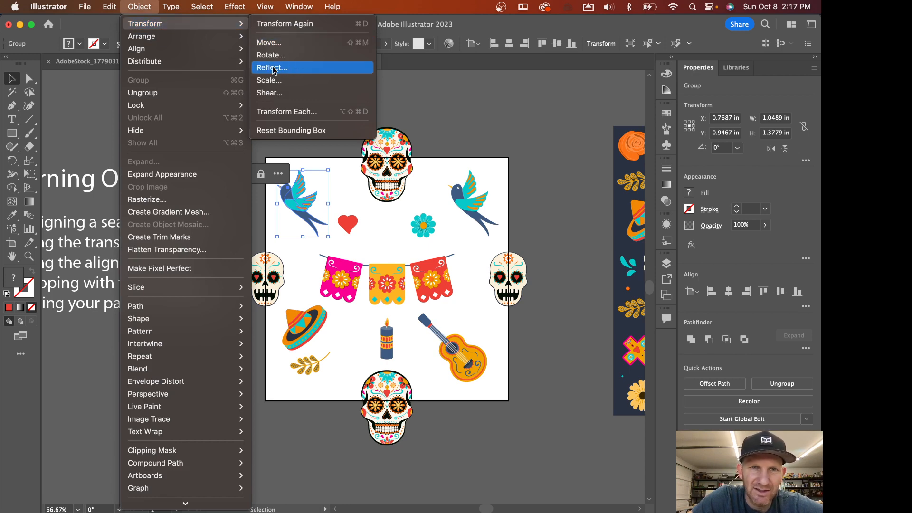
pyautogui.click(299, 68)
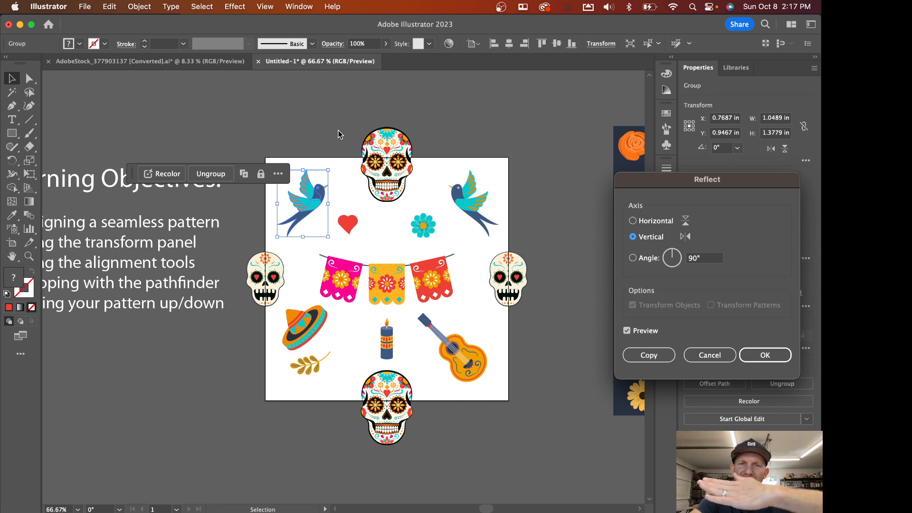
pyautogui.click(757, 361)
pyautogui.click(467, 130)
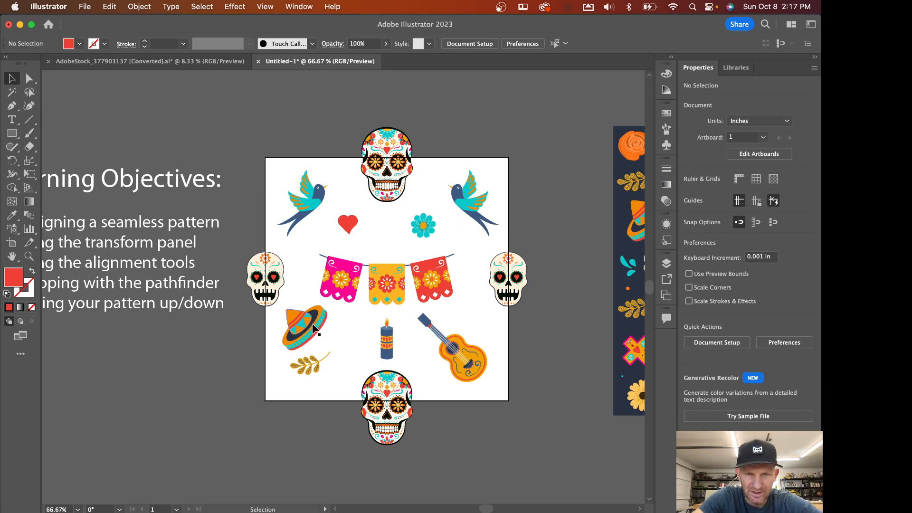
# Step: Move the sombrero between the heart and the flower, and raise the leaf branch straight up near the artboard's lower-left area
pyautogui.moveTo(314, 328); pyautogui.dragTo(392, 236)
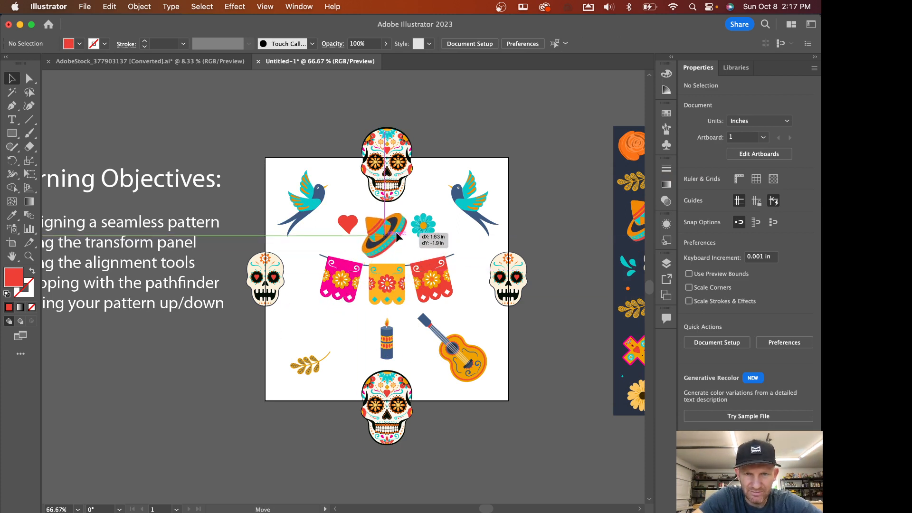
pyautogui.click(449, 343)
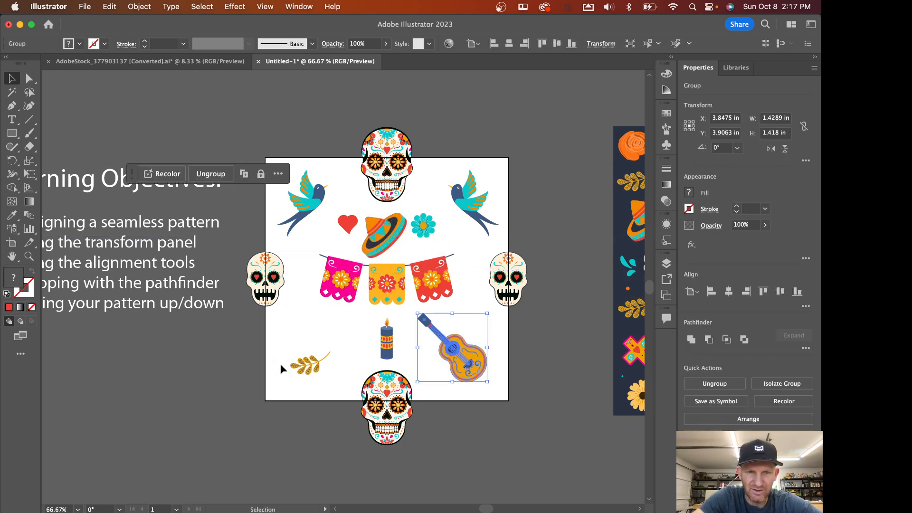
pyautogui.moveTo(305, 363); pyautogui.dragTo(304, 325)
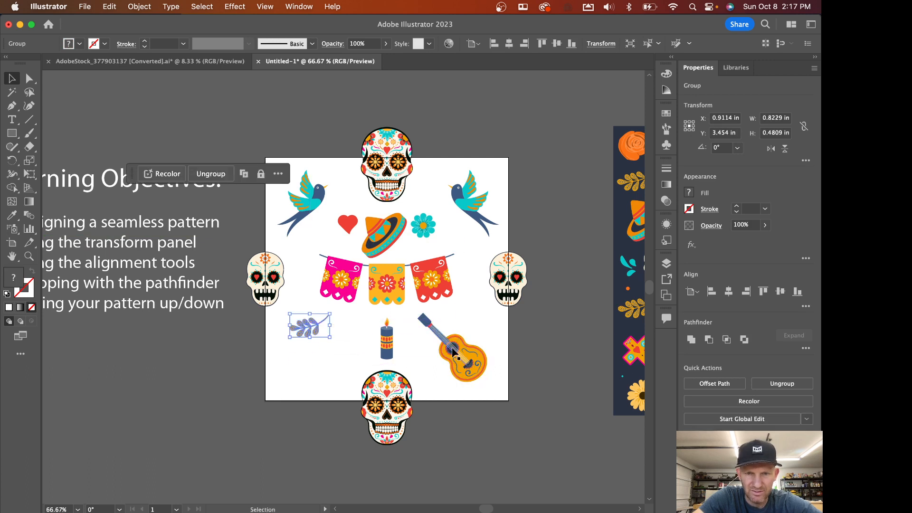
# Step: Copy the guitar horizontally to the artboard's lower-left area and reflect the copy across the vertical axis
pyautogui.click(453, 351)
pyautogui.moveTo(456, 351); pyautogui.dragTo(322, 352)
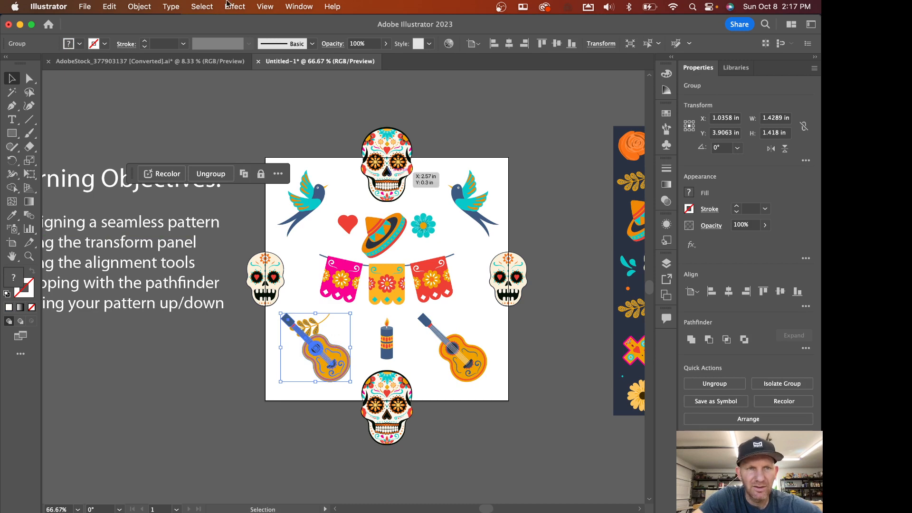
pyautogui.click(151, 8)
pyautogui.moveTo(157, 23)
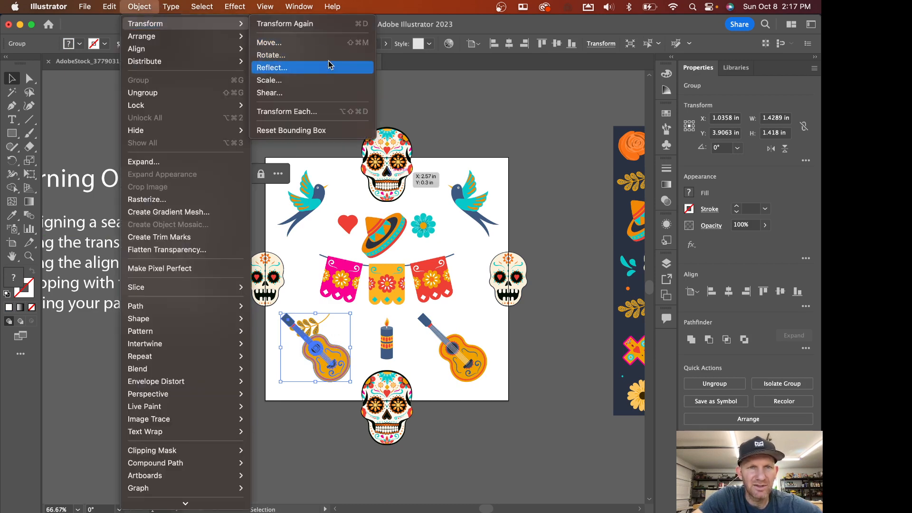
pyautogui.click(330, 67)
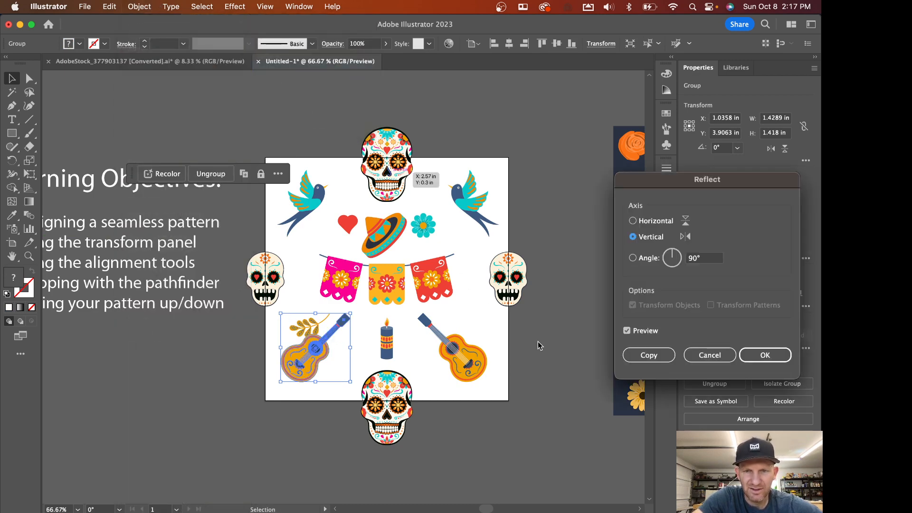
pyautogui.click(765, 355)
pyautogui.click(520, 368)
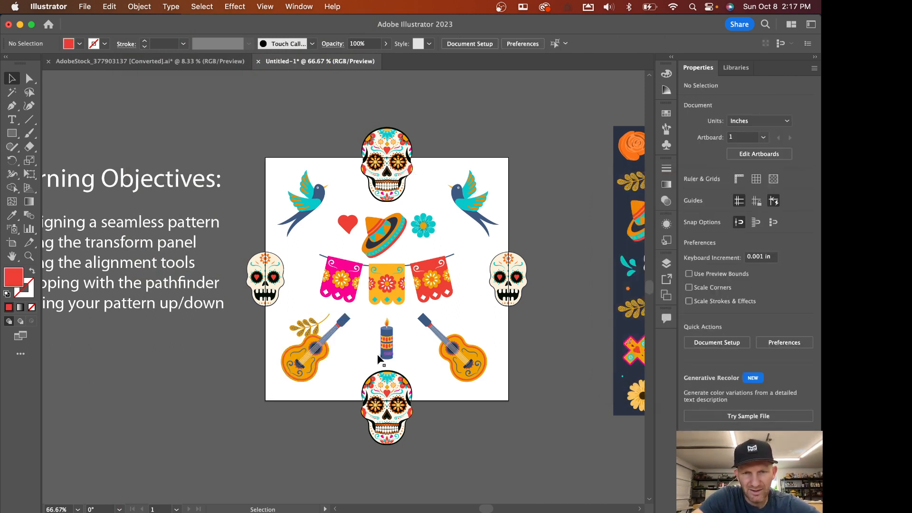
# Step: Group the two guitars and center the group horizontally on the artboard
pyautogui.click(310, 356)
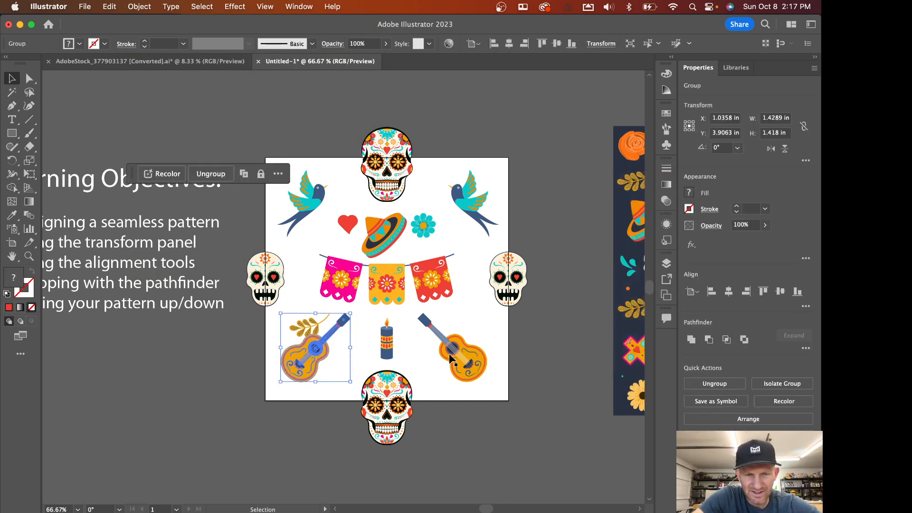
pyautogui.click(359, 348)
pyautogui.click(321, 352)
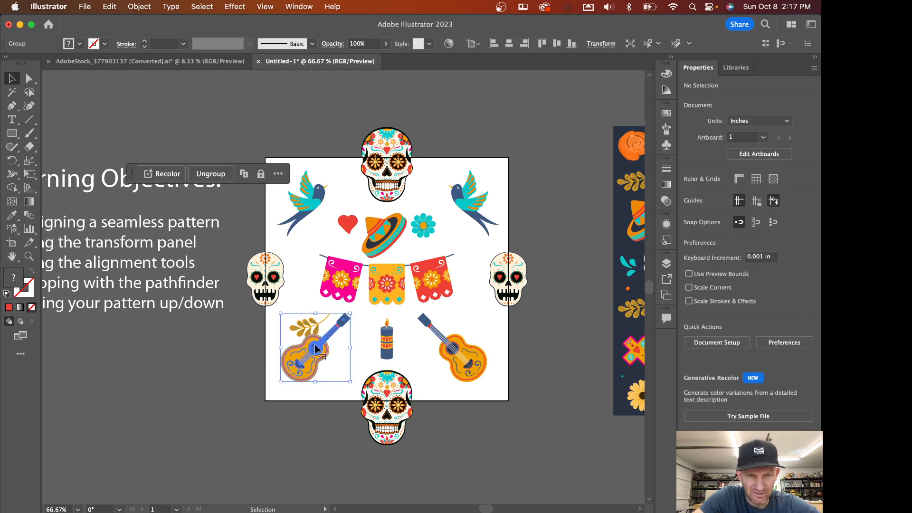
pyautogui.keyDown('shift'); pyautogui.click(455, 353); pyautogui.keyUp('shift')
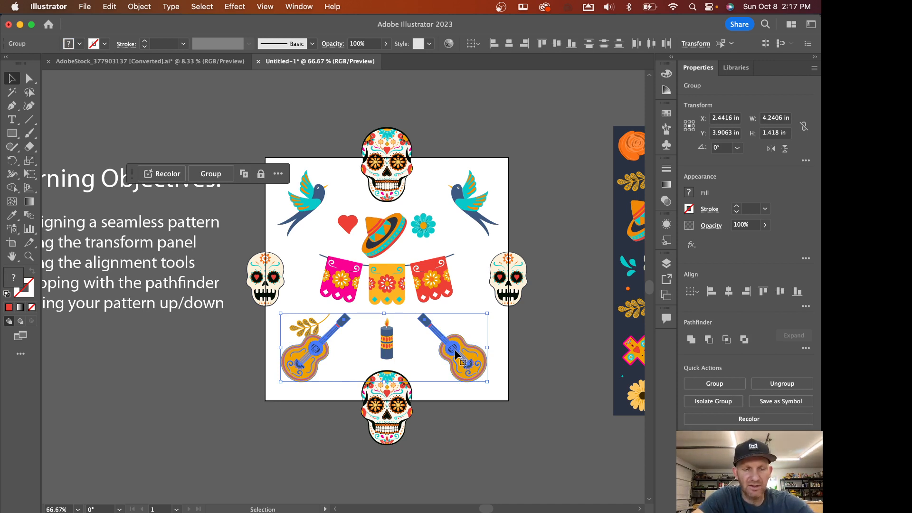
pyautogui.press('super+g')
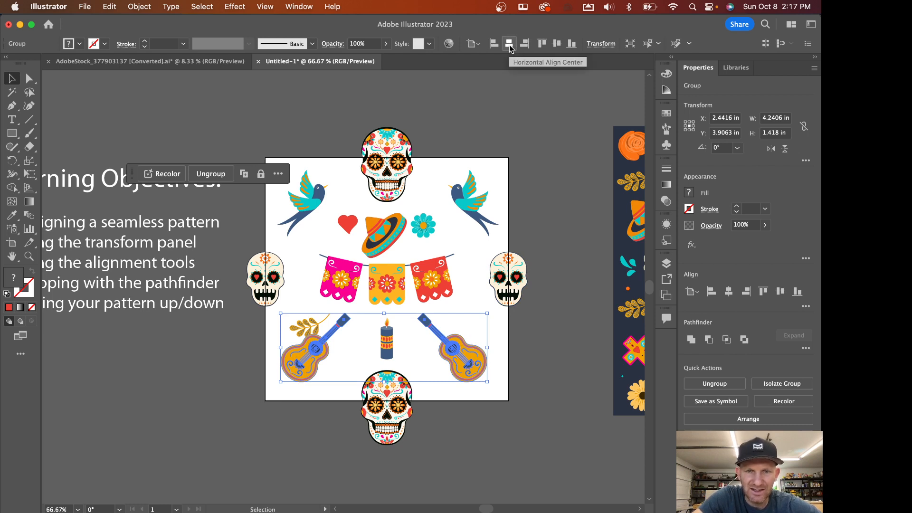
pyautogui.click(509, 43)
pyautogui.click(546, 173)
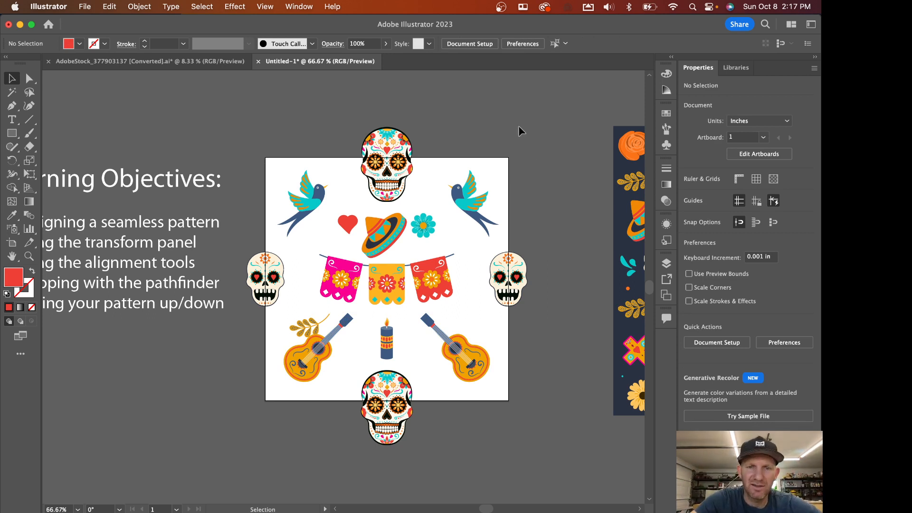
# Step: Group the two facing birds and center the group horizontally on the artboard
pyautogui.click(325, 199)
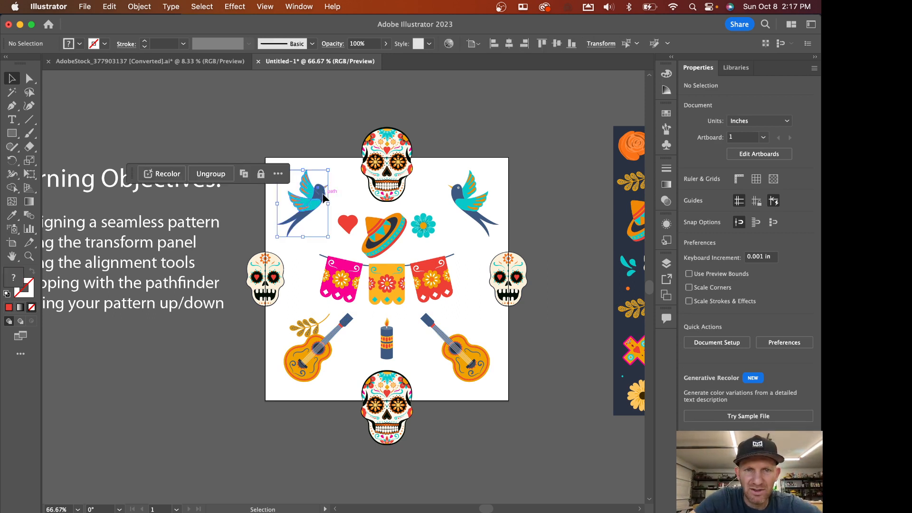
pyautogui.keyDown('shift'); pyautogui.click(465, 209); pyautogui.keyUp('shift')
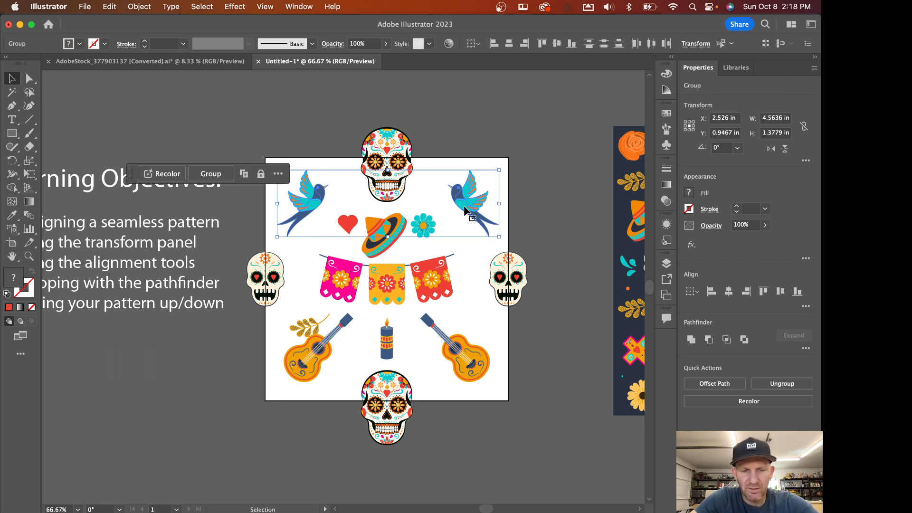
pyautogui.press('super+g')
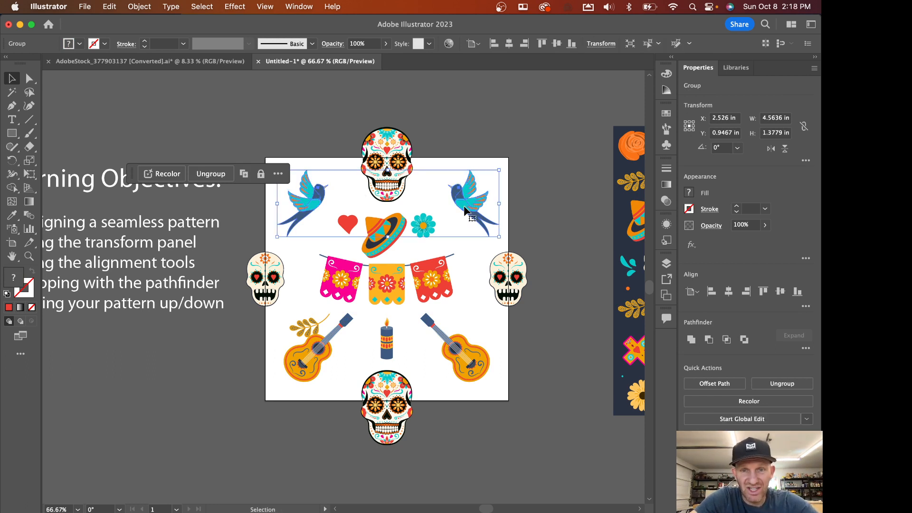
pyautogui.click(510, 44)
pyautogui.click(514, 88)
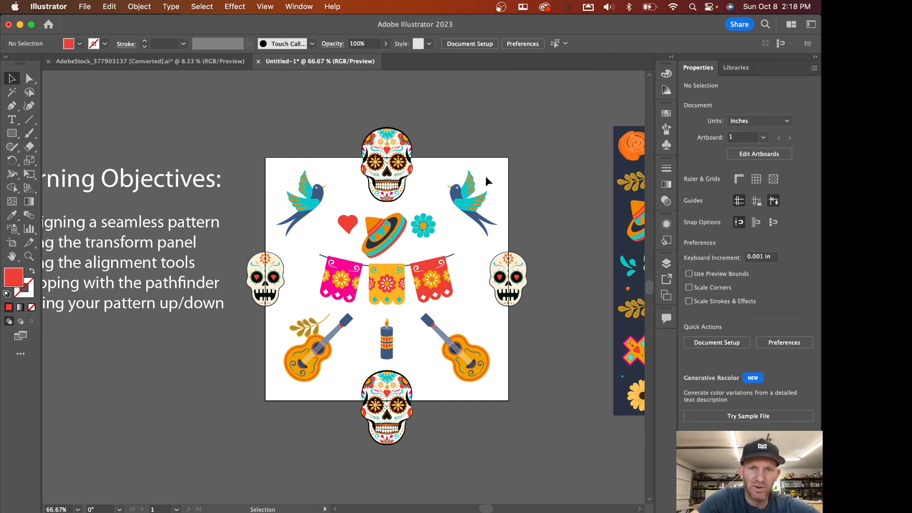
# Step: Enlarge the candle between the guitars to about 0.36 × 1.24 in
pyautogui.click(391, 346)
pyautogui.moveTo(381, 318); pyautogui.dragTo(370, 300)
# Step: Raise the papel picado banner between the birds and move the sombrero beside the right edge skull, above the right guitar
pyautogui.click(393, 272)
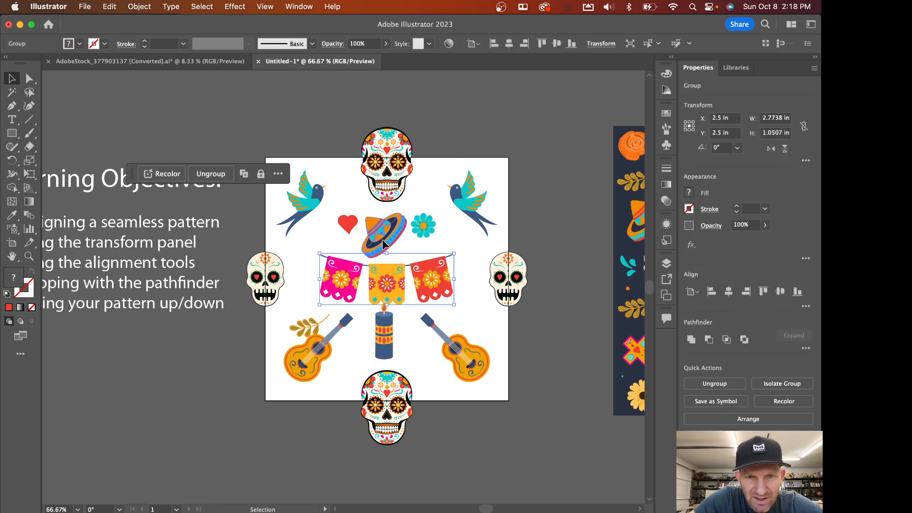
pyautogui.moveTo(383, 245); pyautogui.dragTo(378, 239)
pyautogui.click(400, 277)
pyautogui.moveTo(400, 277); pyautogui.dragTo(470, 281)
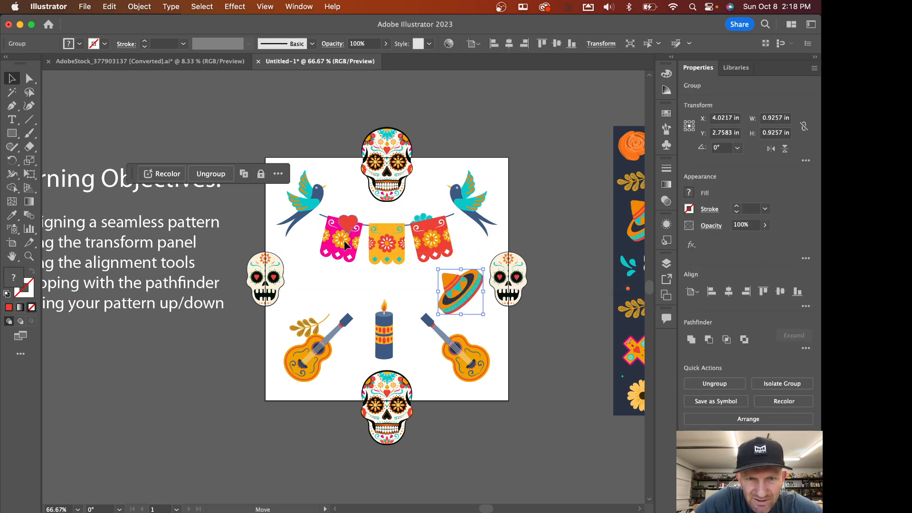
# Step: Move the heart beside the left edge skull and place the flower below the banner, centered horizontally on the artboard
pyautogui.moveTo(345, 243); pyautogui.dragTo(324, 278)
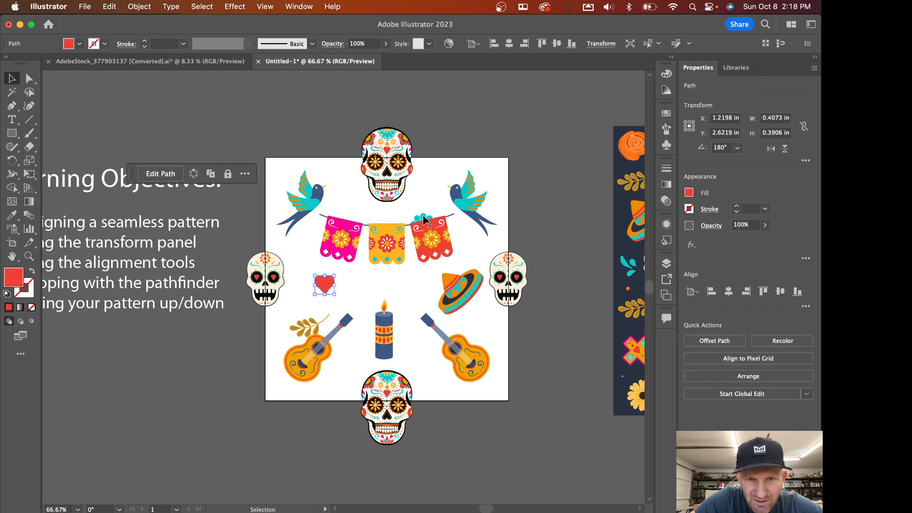
pyautogui.moveTo(424, 220); pyautogui.dragTo(388, 272)
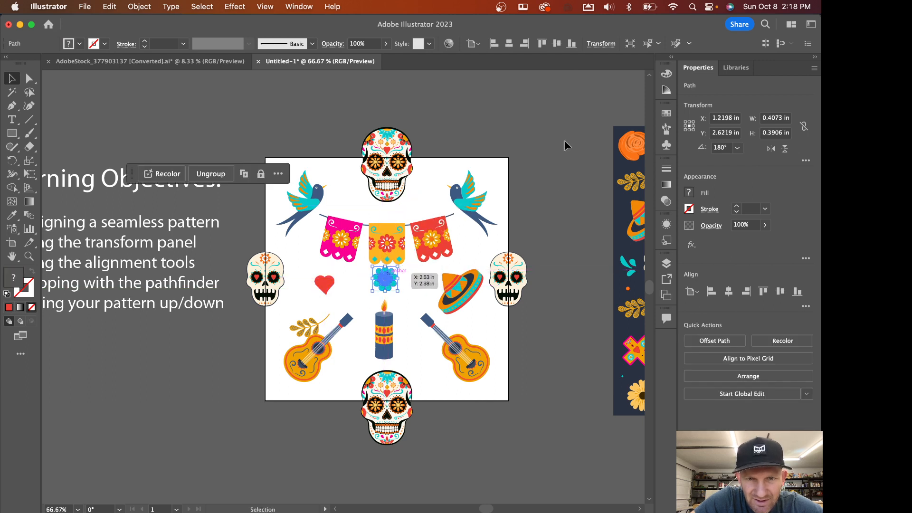
pyautogui.click(509, 44)
pyautogui.click(492, 95)
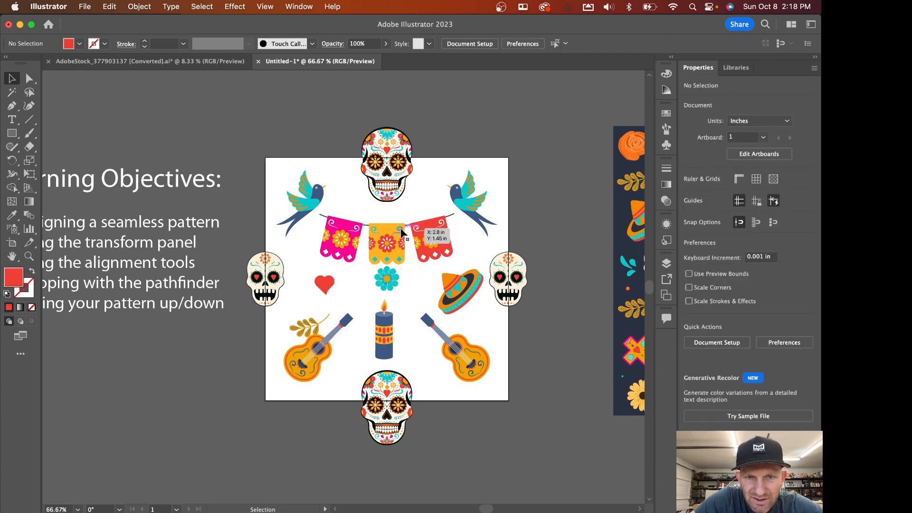
# Step: Shrink the banner to about 2.59 × 0.98 in and nudge it straight up to a Y position of about 1.59 in
pyautogui.click(444, 242)
pyautogui.moveTo(455, 265)
pyautogui.mouseDown()
pyautogui.moveTo(442, 259)
pyautogui.moveTo(456, 262)
pyautogui.mouseUp()
pyautogui.press('Up')
pyautogui.press('Up')
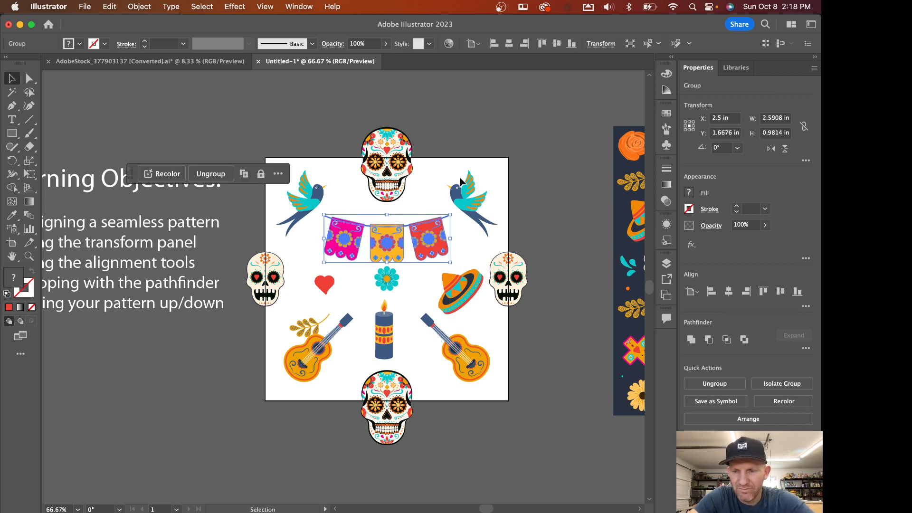
pyautogui.hotkey('shift', 'Up')
pyautogui.hotkey('shift', 'Up')
pyautogui.hotkey('shift', 'Up')
pyautogui.hotkey('shift', 'Up')
pyautogui.hotkey('shift', 'Up')
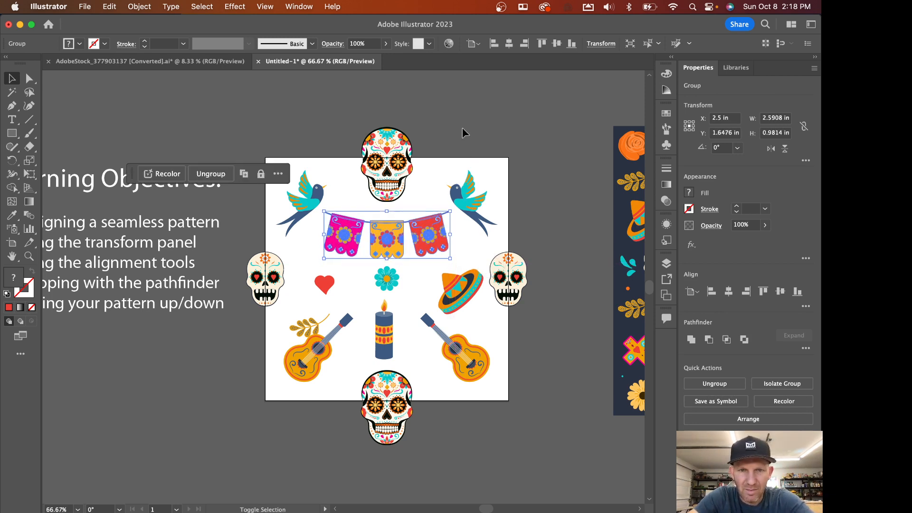
pyautogui.click(463, 127)
# Step: Center the candle horizontally on the artboard
pyautogui.click(391, 326)
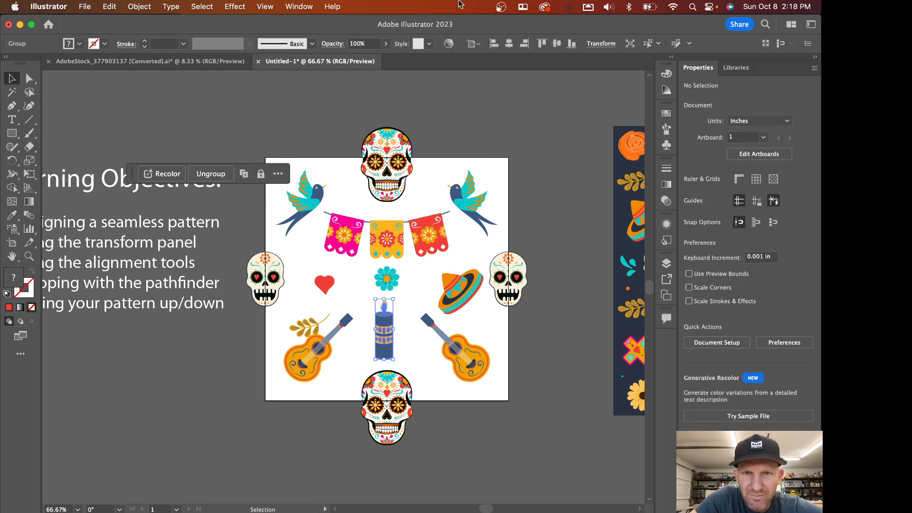
pyautogui.click(509, 43)
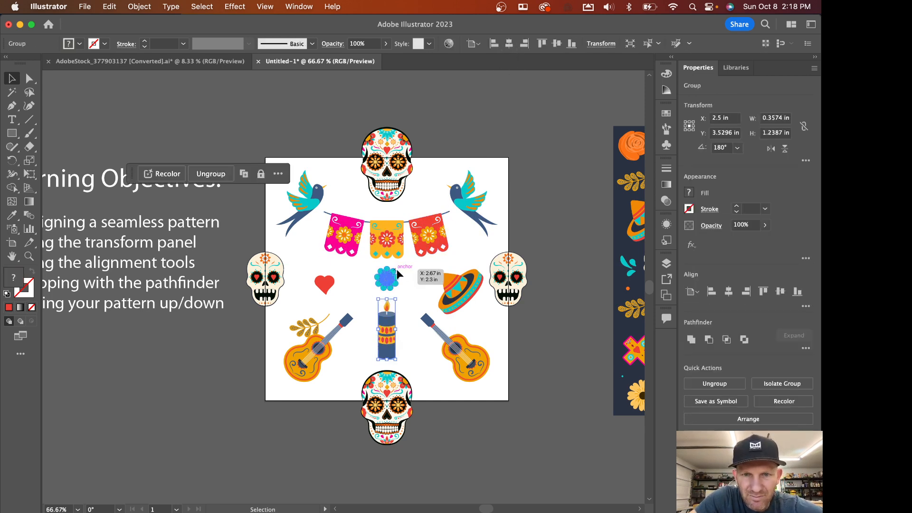
# Step: Reduce the sombrero to about 0.71 × 0.71 in, raise it level with the flower, and shift the heart slightly toward the left edge skull
pyautogui.click(462, 288)
pyautogui.moveTo(485, 270); pyautogui.dragTo(457, 282)
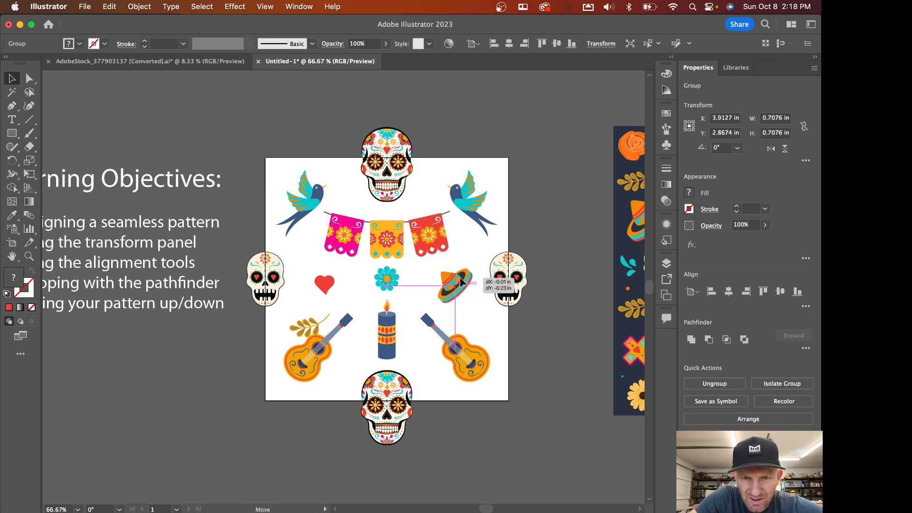
pyautogui.click(543, 147)
pyautogui.moveTo(332, 283); pyautogui.dragTo(318, 284)
# Step: Place the leaf branch at the right bird's beak and a vertically reflected copy at the left bird's beak
pyautogui.moveTo(321, 325); pyautogui.dragTo(347, 199)
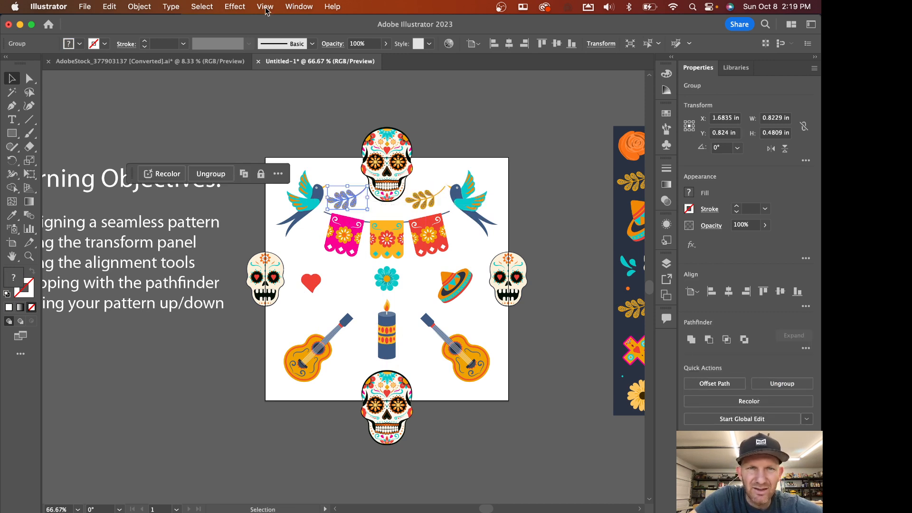
pyautogui.click(140, 7)
pyautogui.moveTo(151, 24)
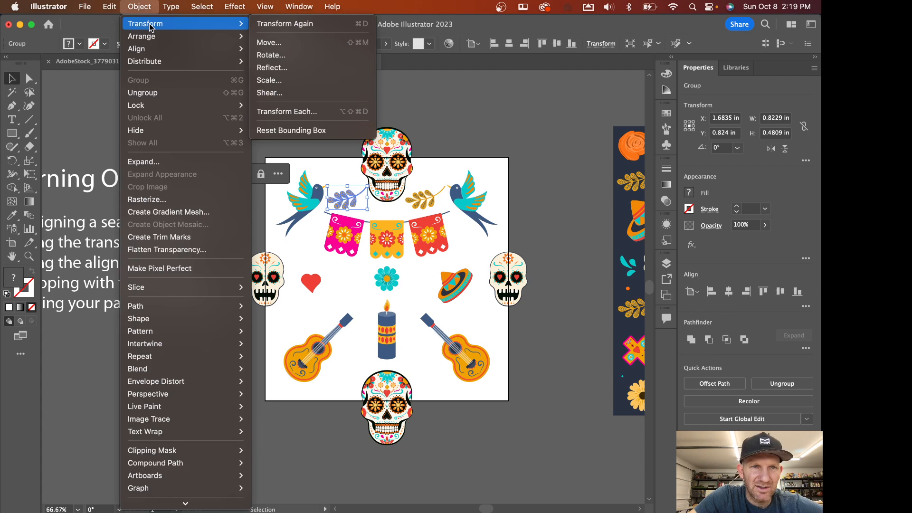
pyautogui.click(270, 67)
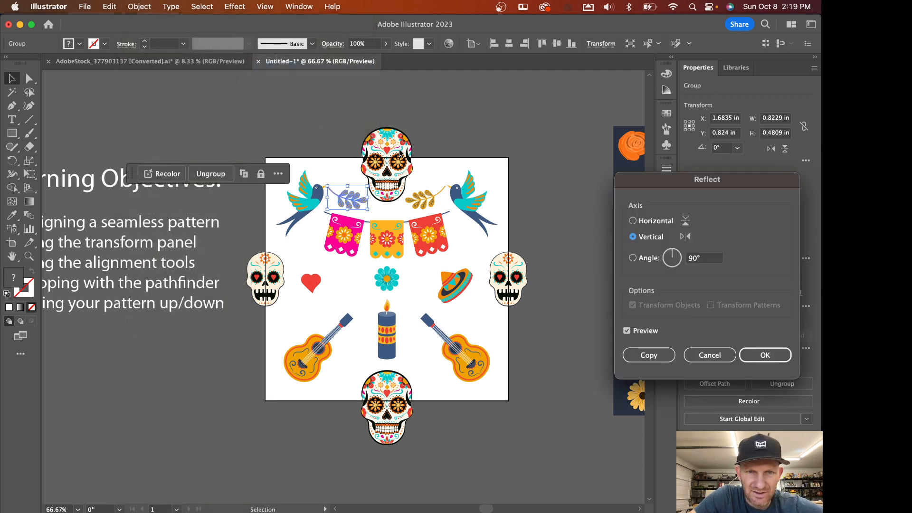
pyautogui.click(765, 355)
pyautogui.click(441, 113)
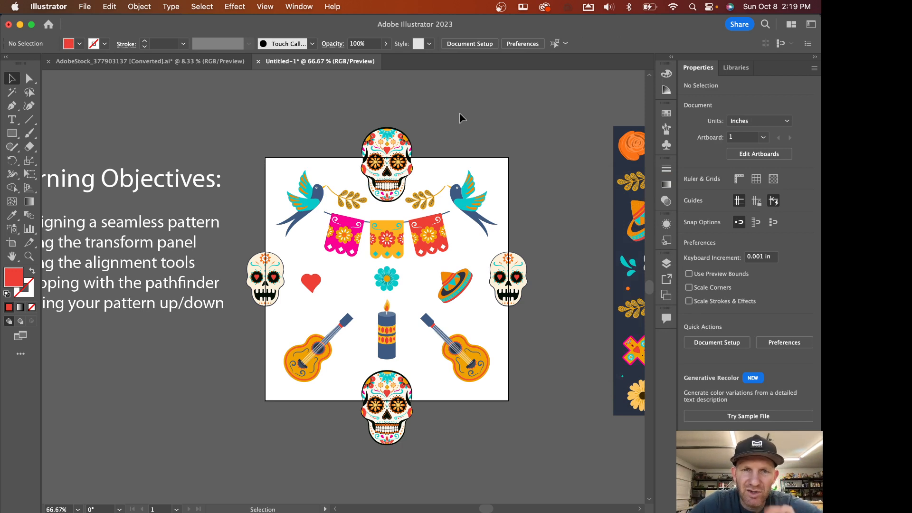
pyautogui.click(395, 230)
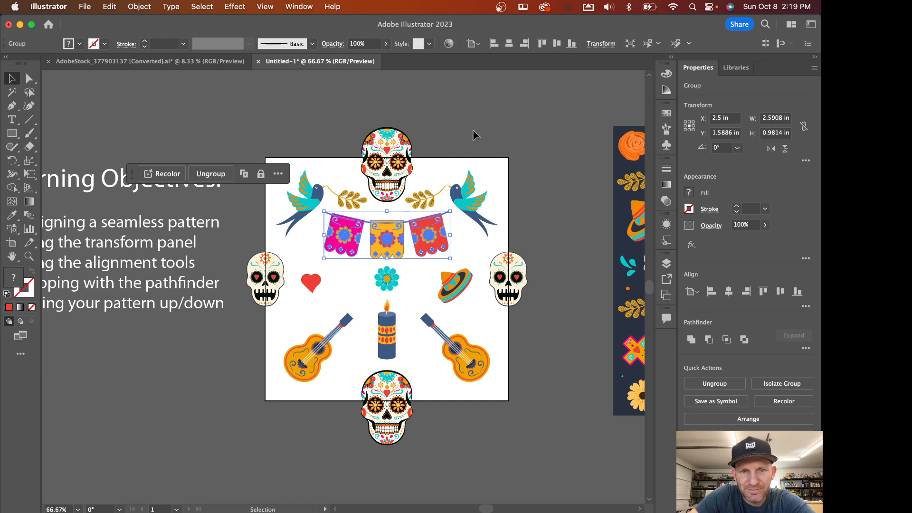
pyautogui.click(476, 117)
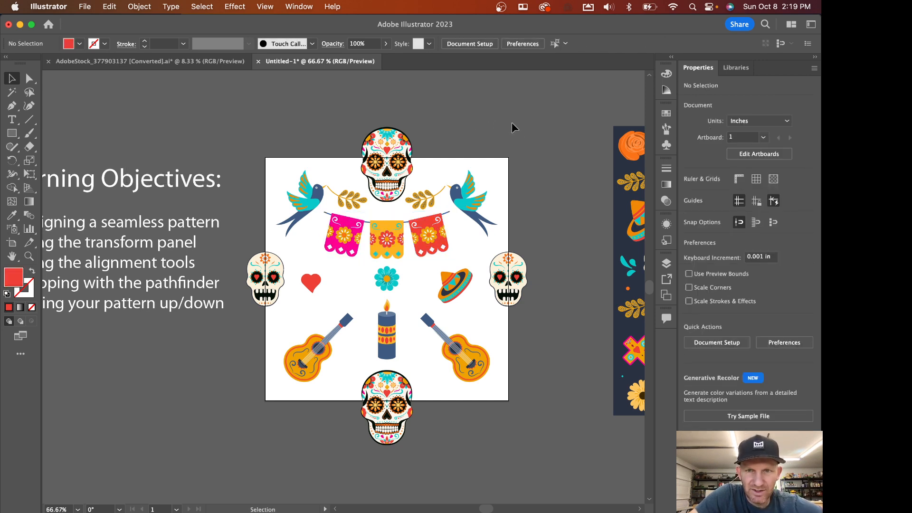
# Step: Create a 5 × 5 in rectangle over the artwork on the artboard
pyautogui.moveTo(527, 126); pyautogui.dragTo(478, 109)
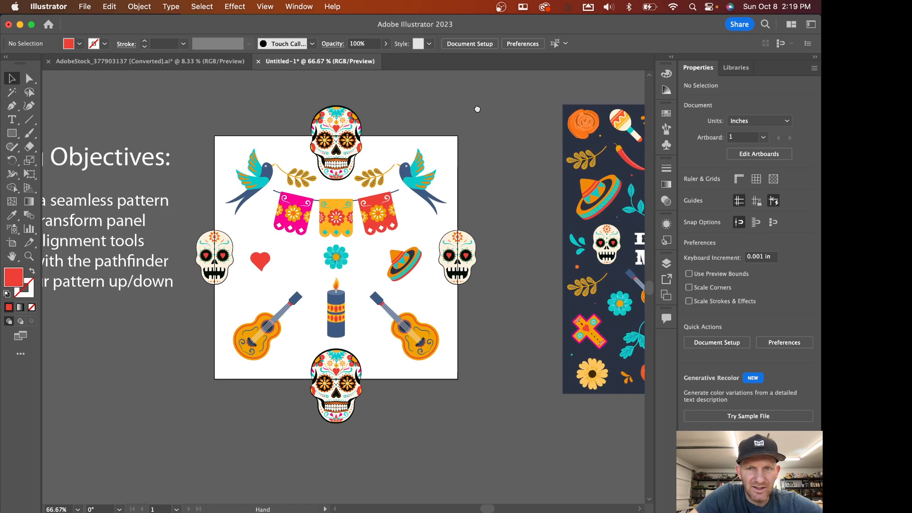
pyautogui.click(12, 133)
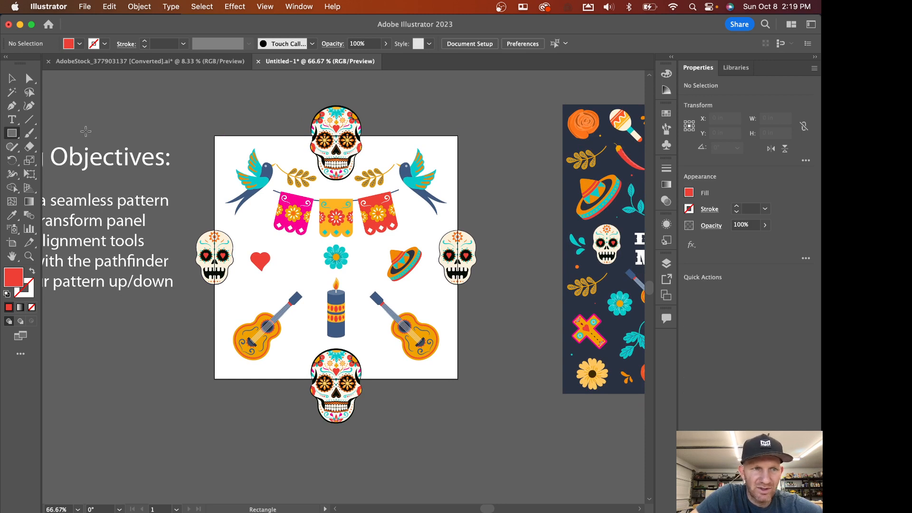
pyautogui.click(234, 146)
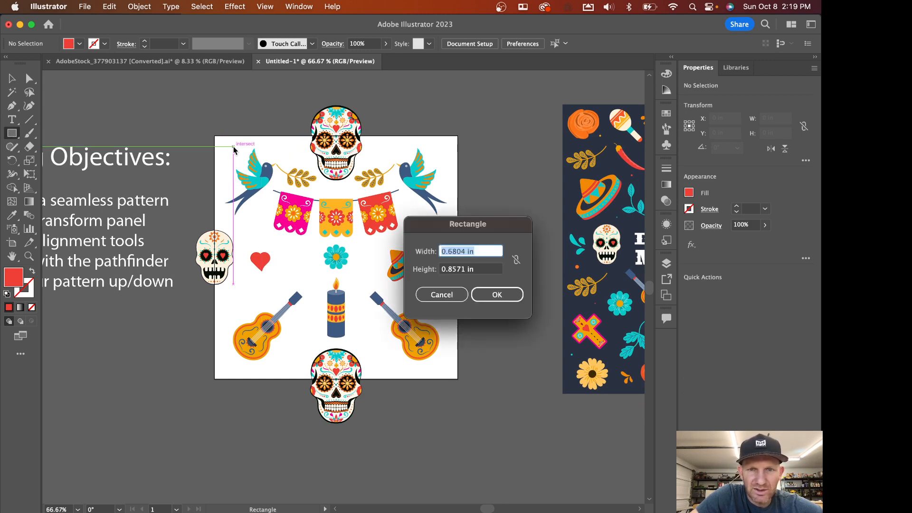
pyautogui.write('5')
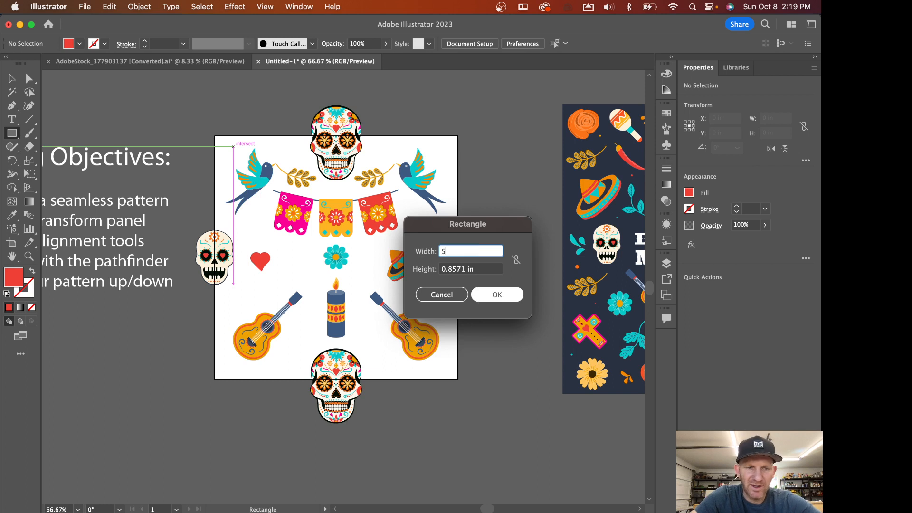
pyautogui.press('Tab')
pyautogui.write('5')
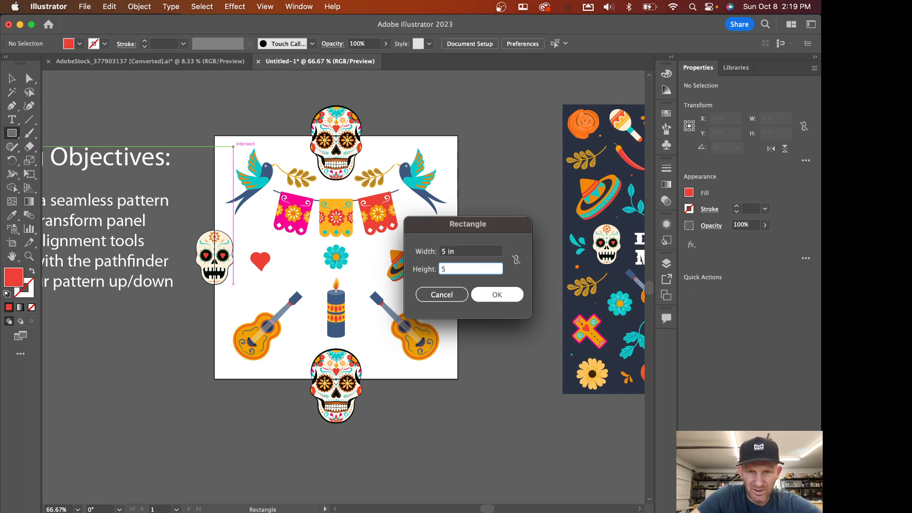
pyautogui.press('Return')
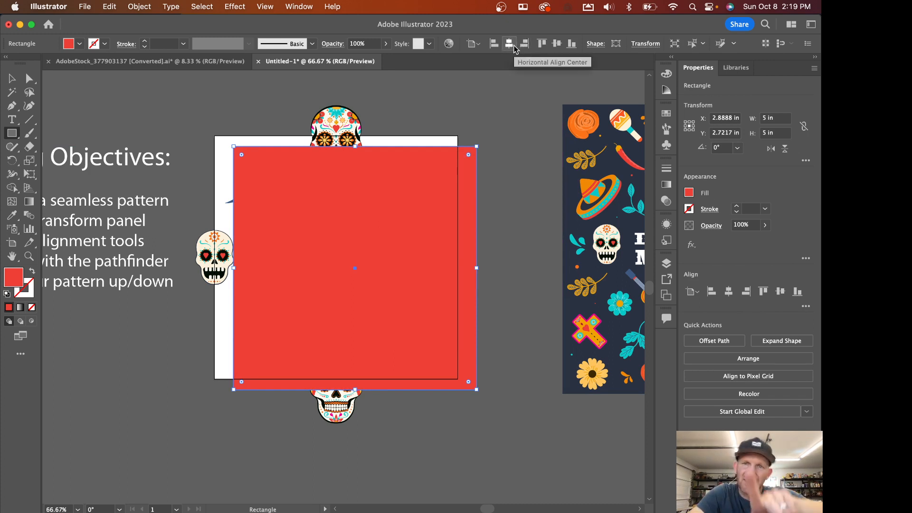
# Step: Center the red square horizontally and vertically on the artboard and send it behind all the motifs
pyautogui.click(509, 44)
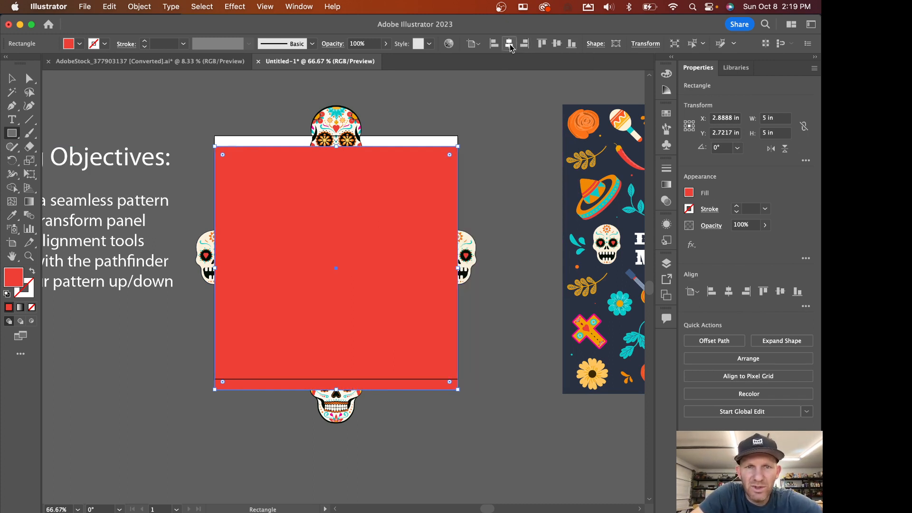
pyautogui.click(554, 46)
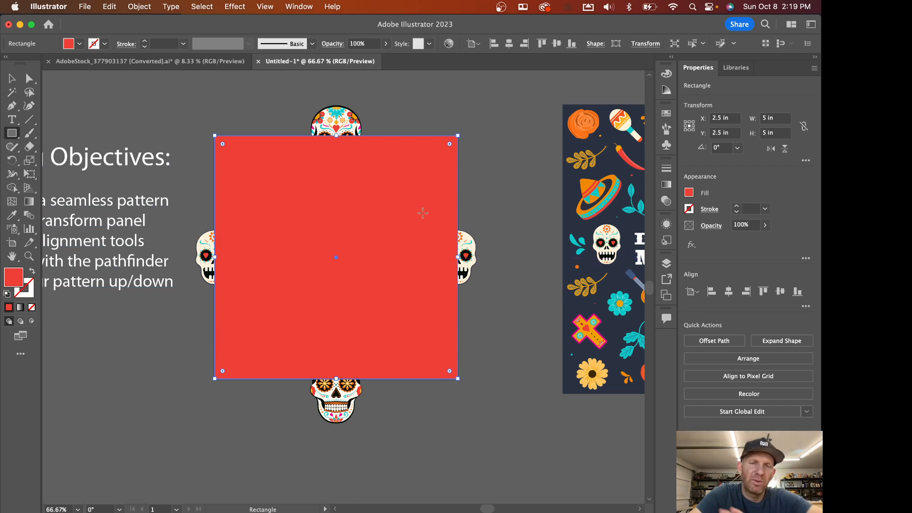
pyautogui.rightClick(374, 201)
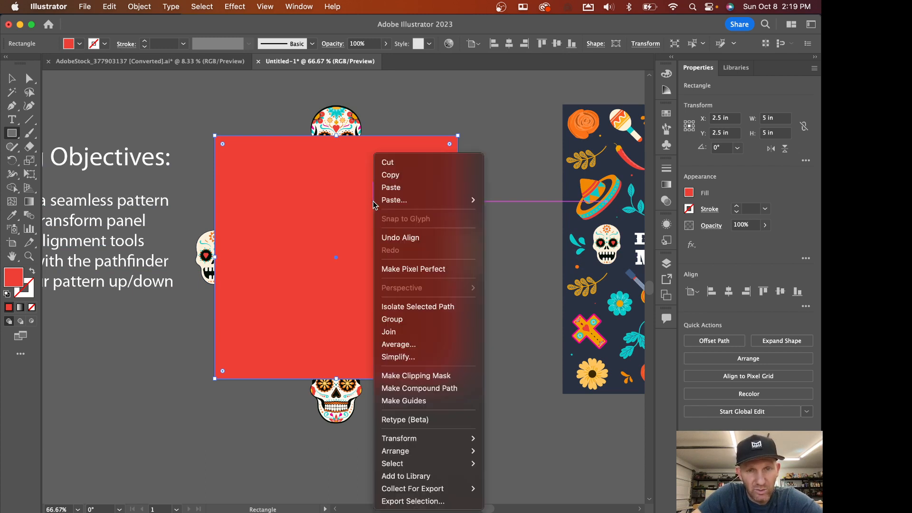
pyautogui.moveTo(428, 454)
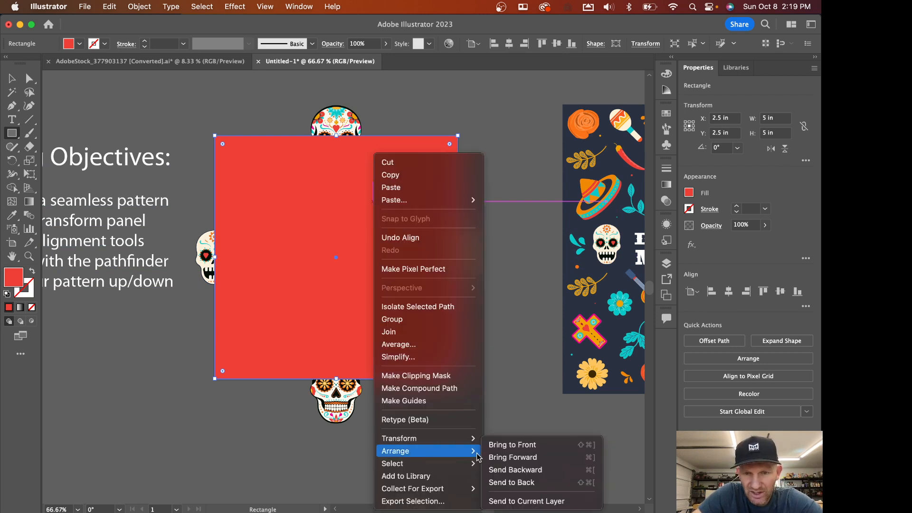
pyautogui.click(540, 483)
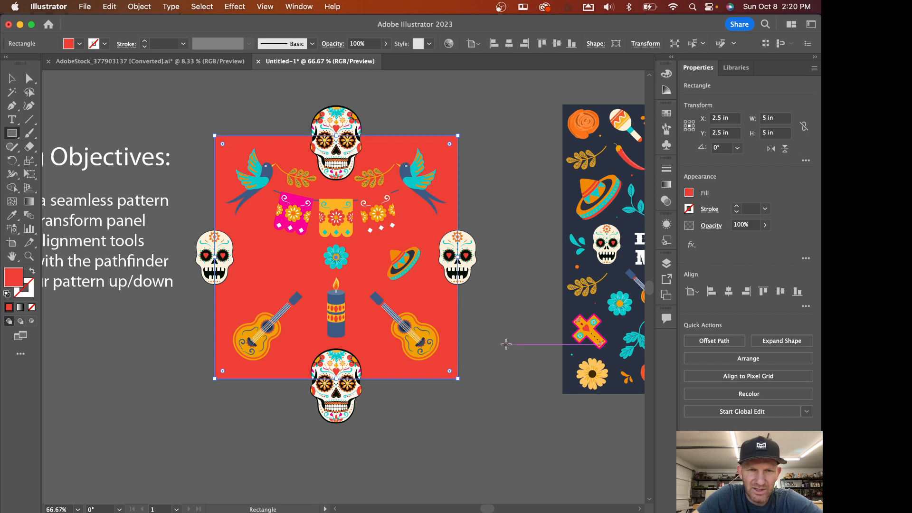
pyautogui.click(14, 81)
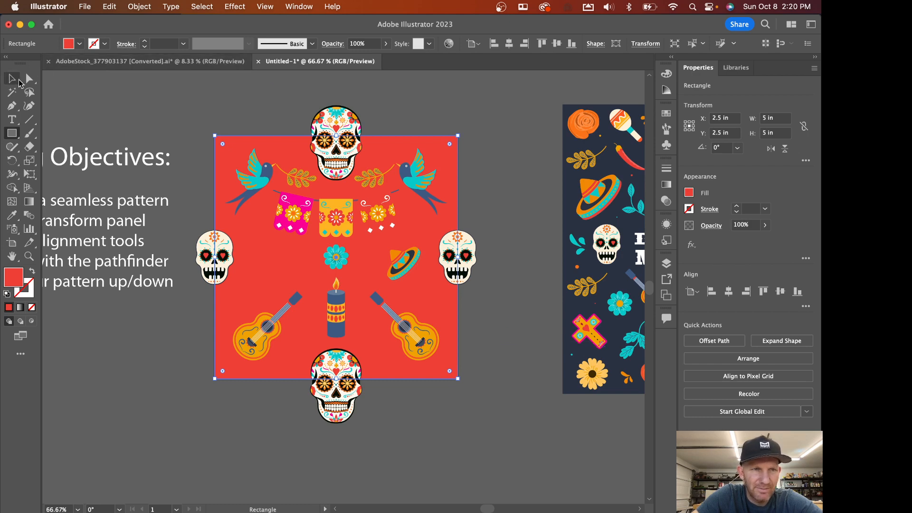
pyautogui.click(246, 102)
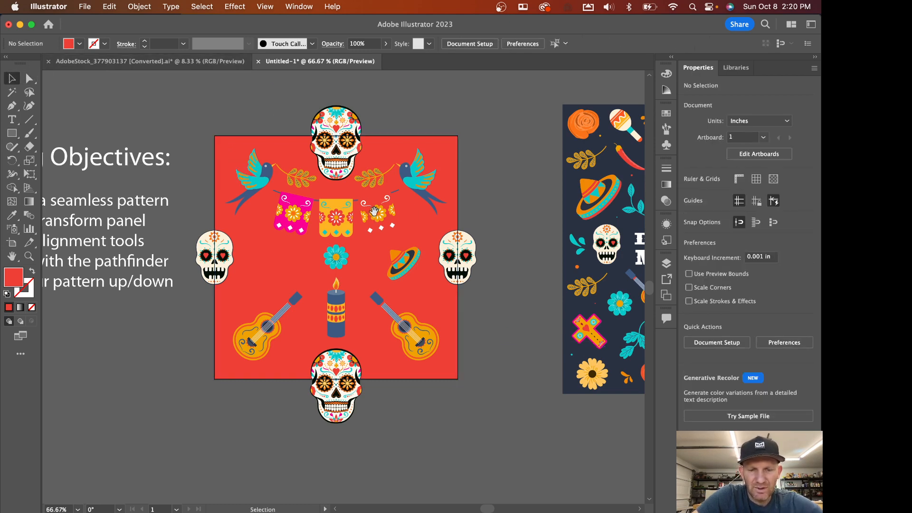
# Step: Change the background square's fill to a deep dark red
pyautogui.hscroll(2, 224, 140)
pyautogui.scroll(-1, 223, 140)
pyautogui.click(221, 135)
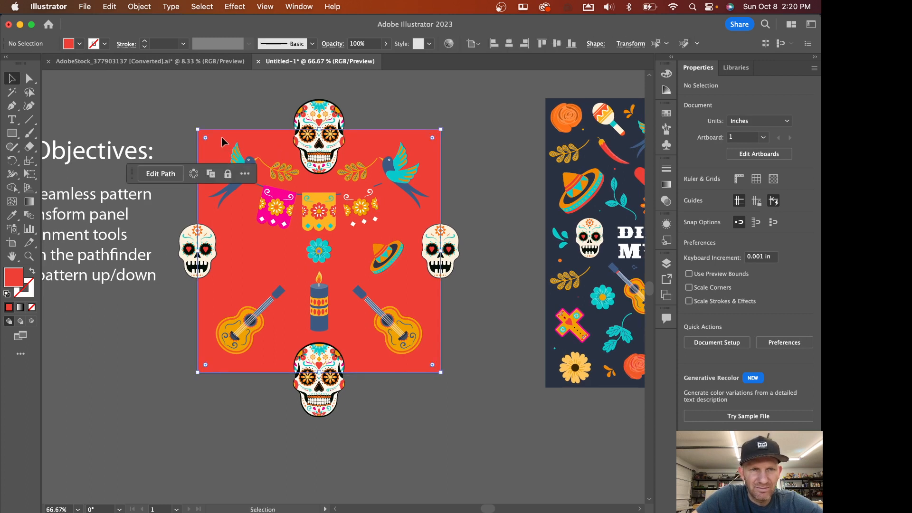
pyautogui.doubleClick(19, 280)
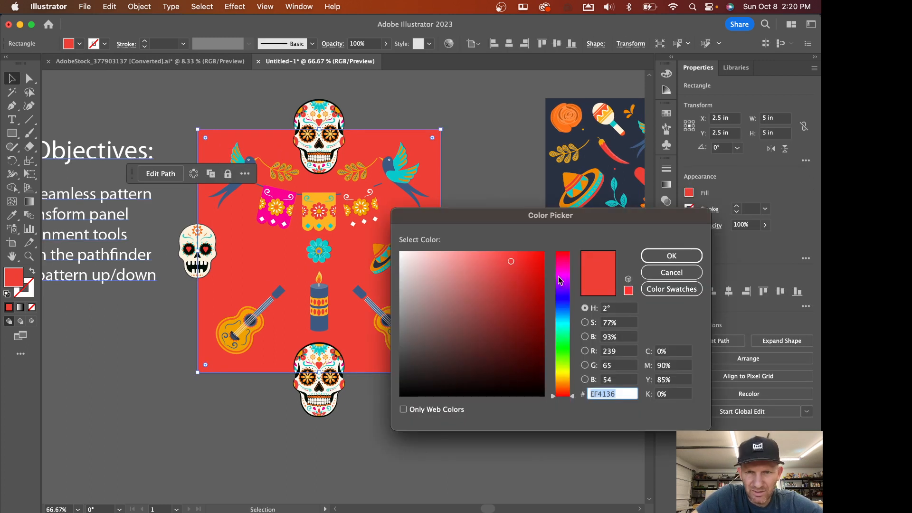
pyautogui.moveTo(513, 270); pyautogui.dragTo(535, 305)
pyautogui.click(672, 255)
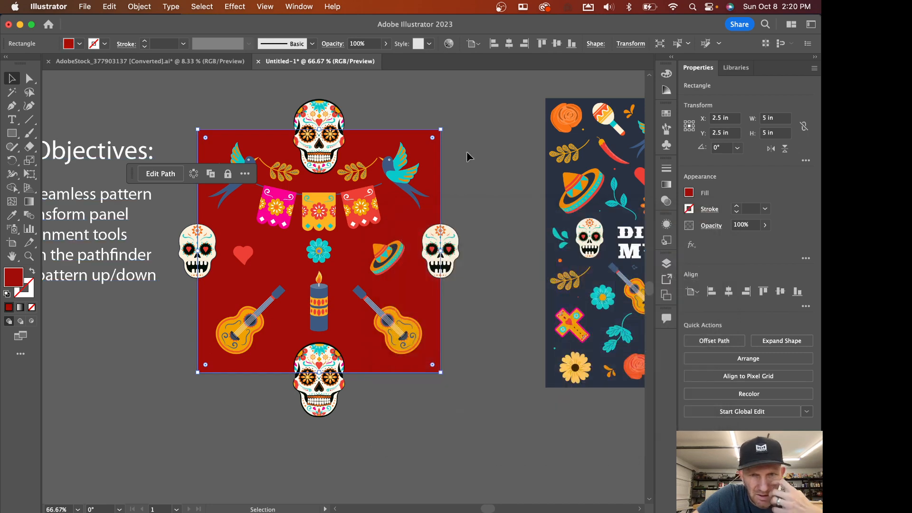
pyautogui.click(466, 152)
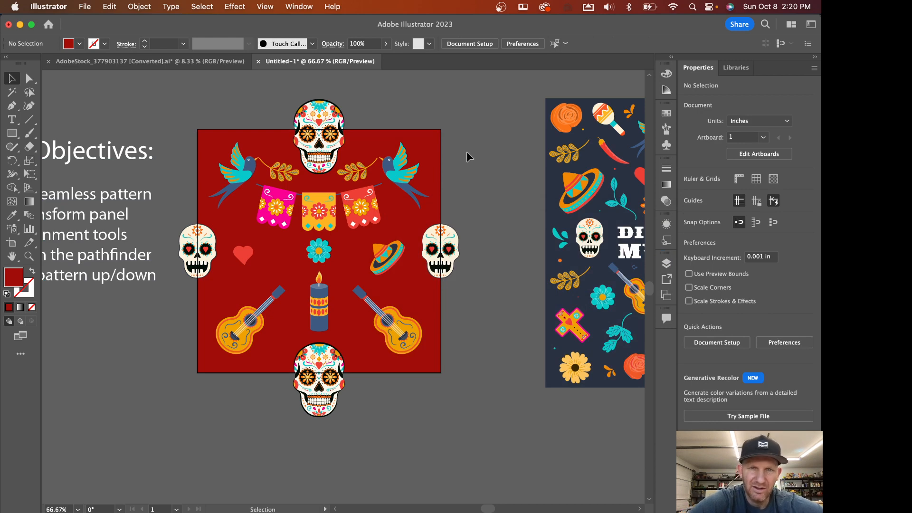
# Step: Duplicate the dark red background square in place and bring the copy to the front of all the artwork
pyautogui.hscroll(-10, 281, 333)
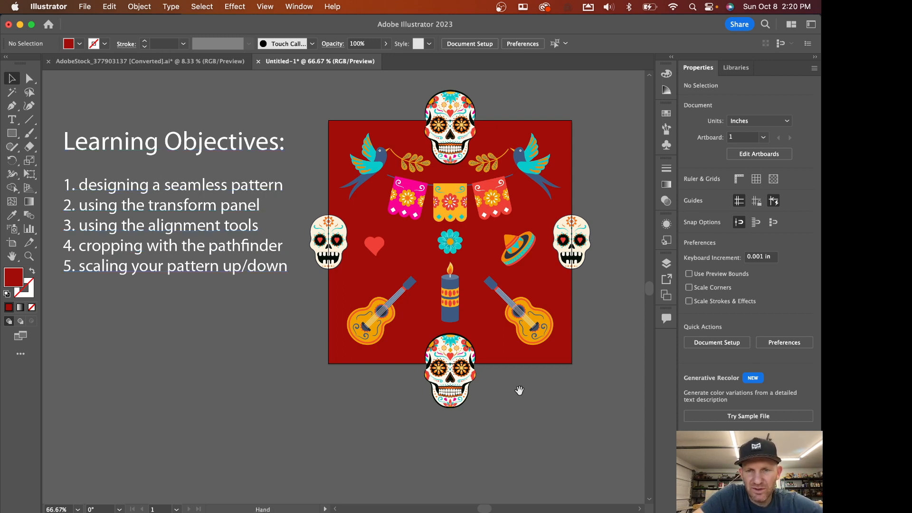
pyautogui.moveTo(557, 395); pyautogui.dragTo(478, 403)
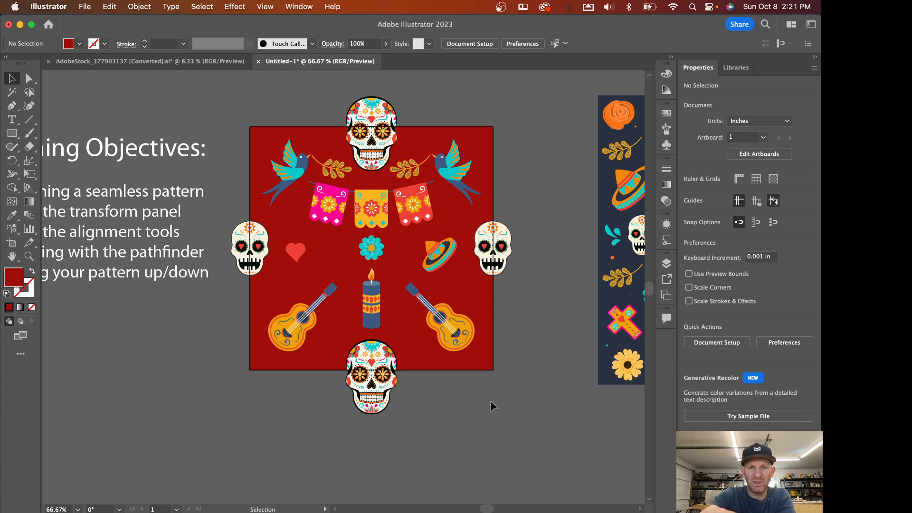
pyautogui.click(408, 327)
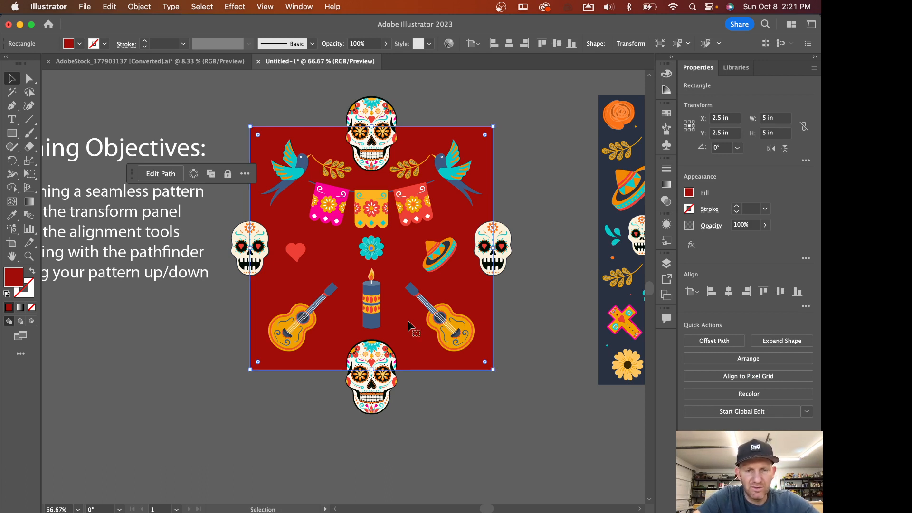
pyautogui.press('a')
pyautogui.press('v')
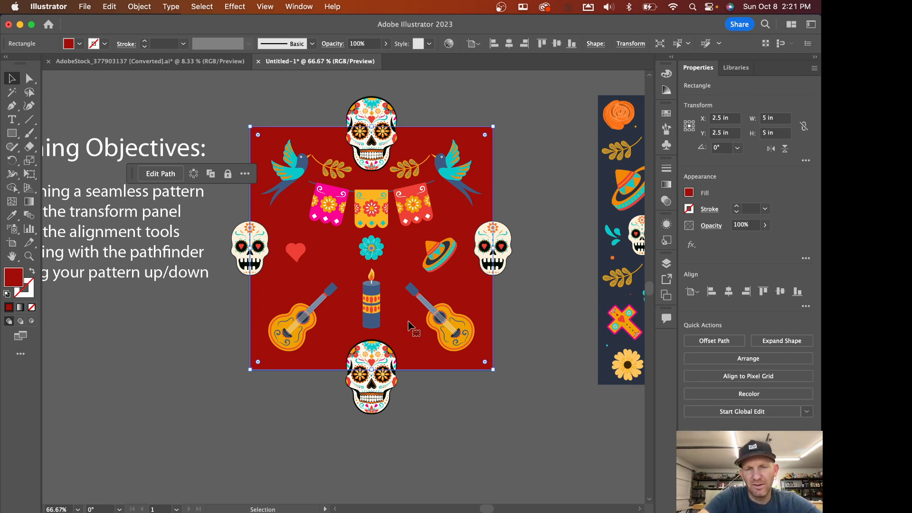
pyautogui.rightClick(409, 326)
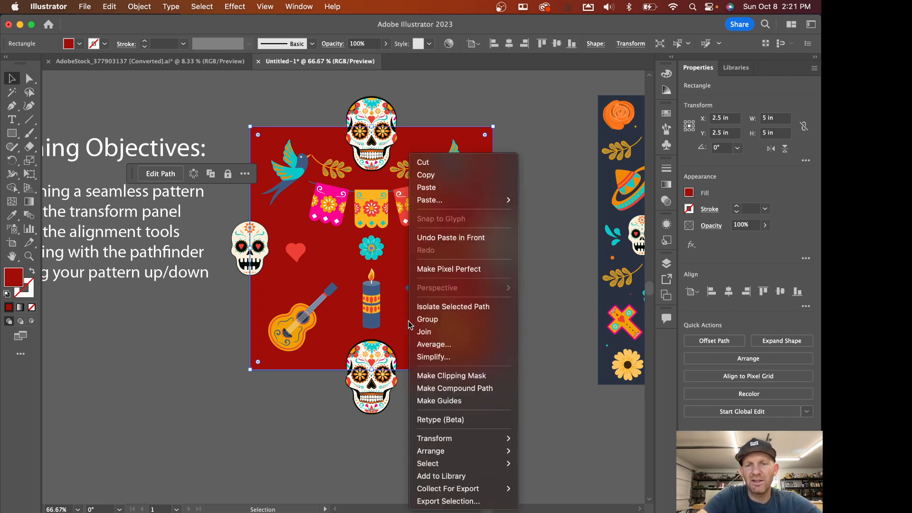
pyautogui.moveTo(455, 450)
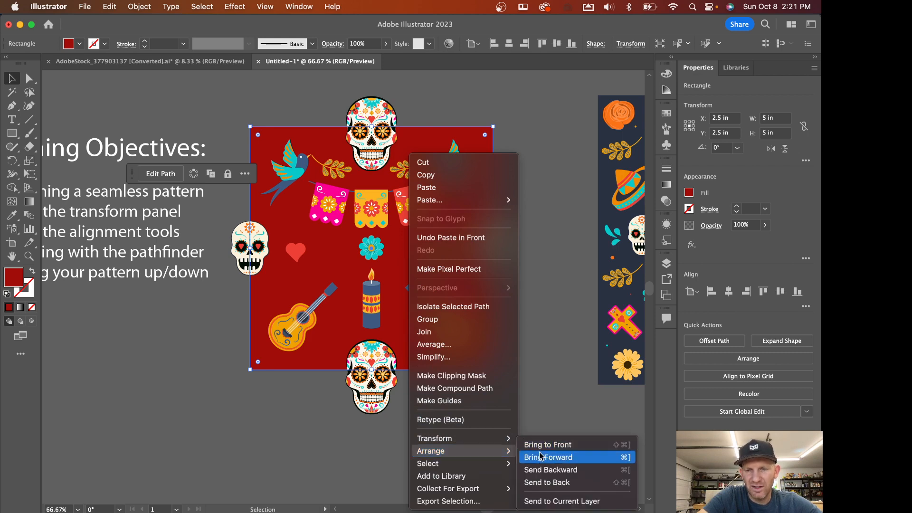
pyautogui.click(551, 445)
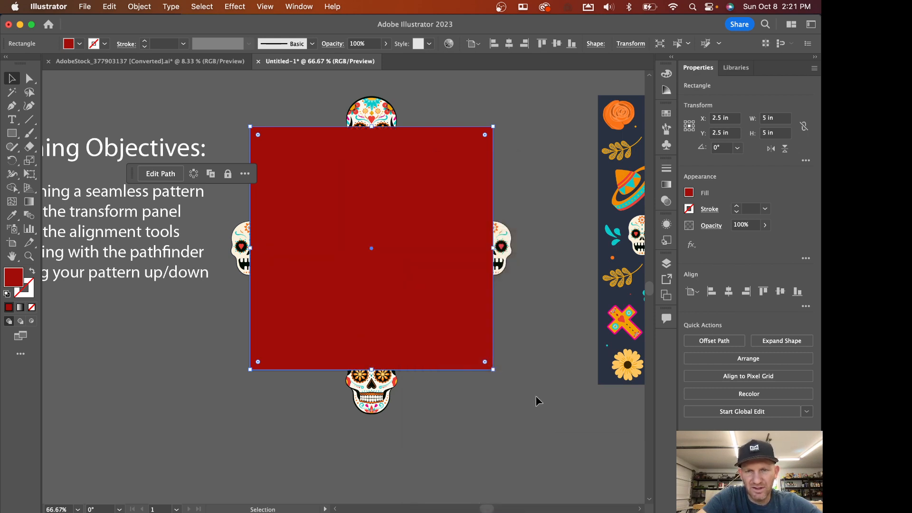
pyautogui.click(537, 402)
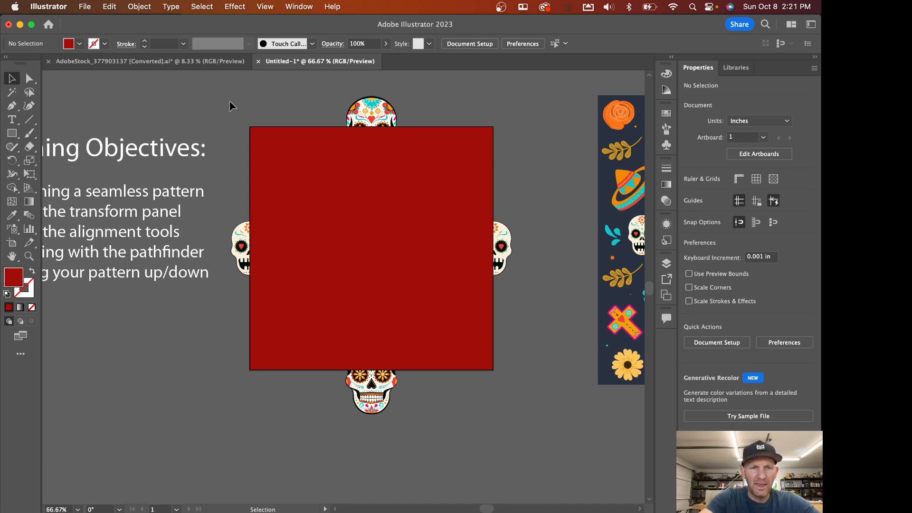
# Step: Crop all the artwork, including the overhanging edge skulls, to the front square with the Pathfinder Crop operation
pyautogui.moveTo(226, 93); pyautogui.dragTo(523, 426)
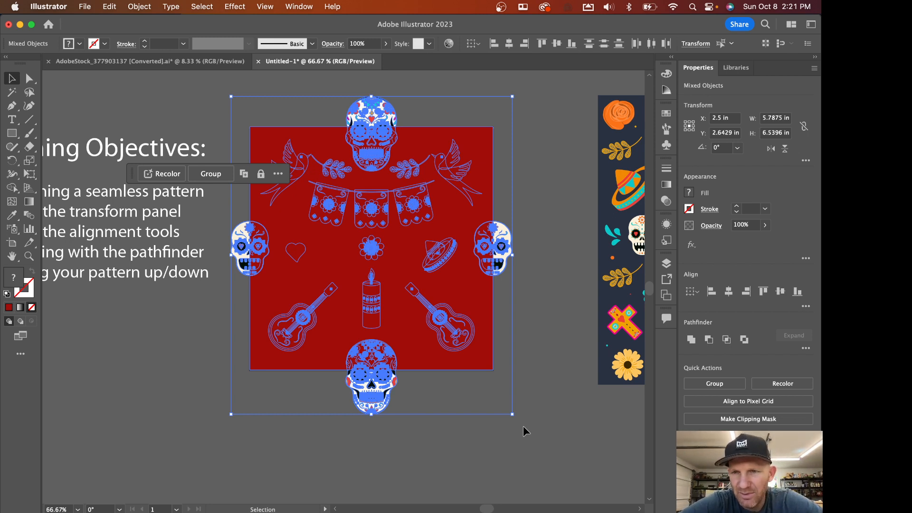
pyautogui.click(301, 7)
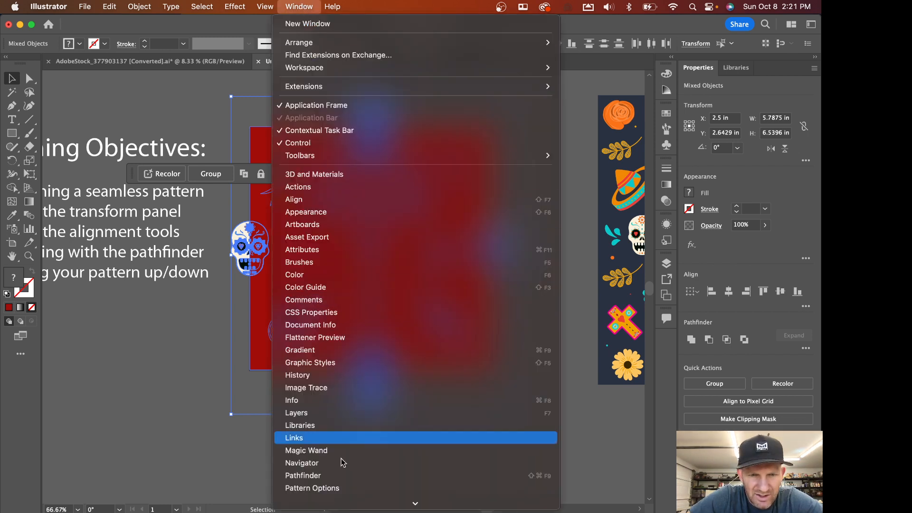
pyautogui.click(313, 476)
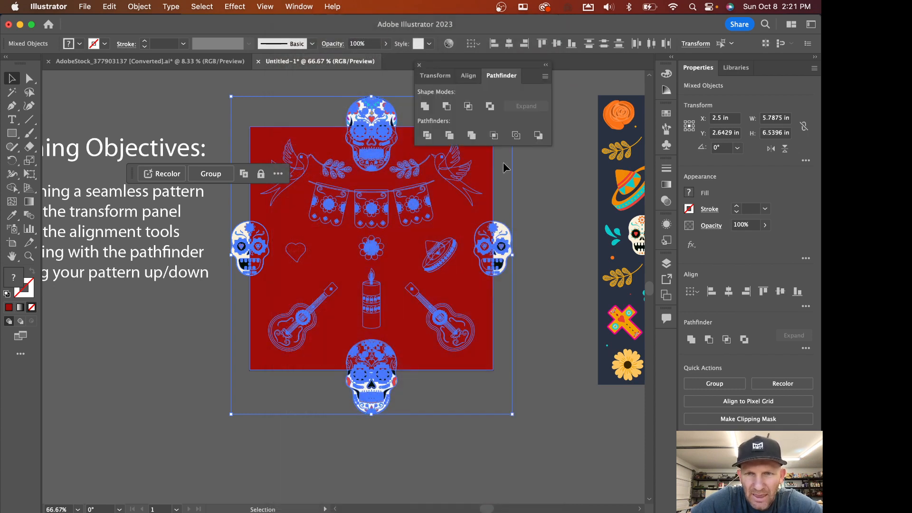
pyautogui.click(495, 139)
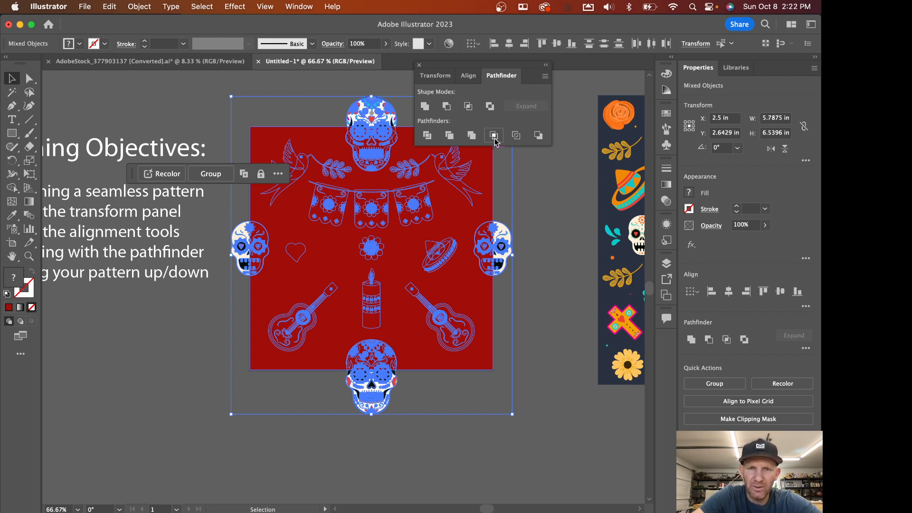
pyautogui.click(545, 184)
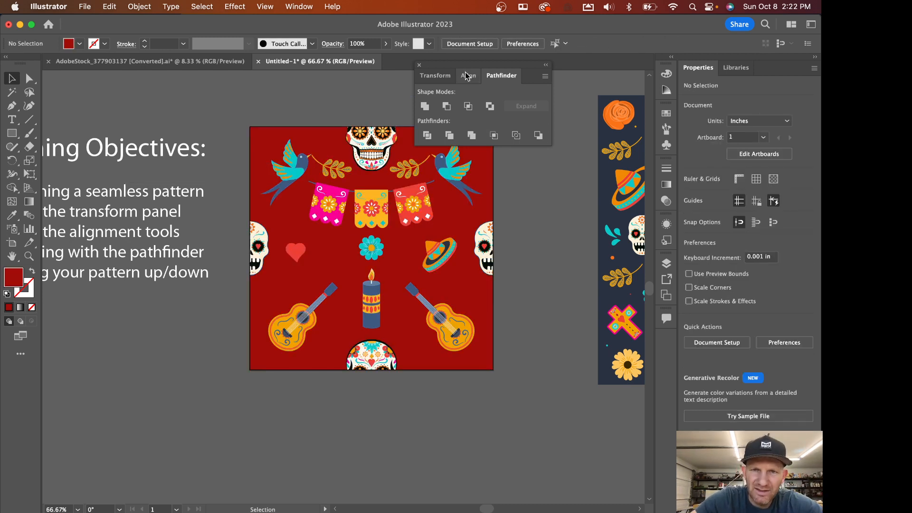
pyautogui.click(419, 65)
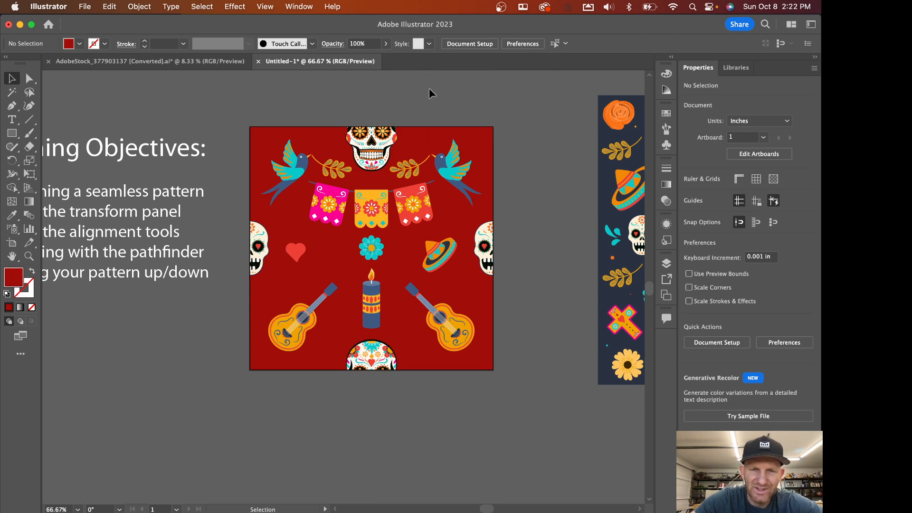